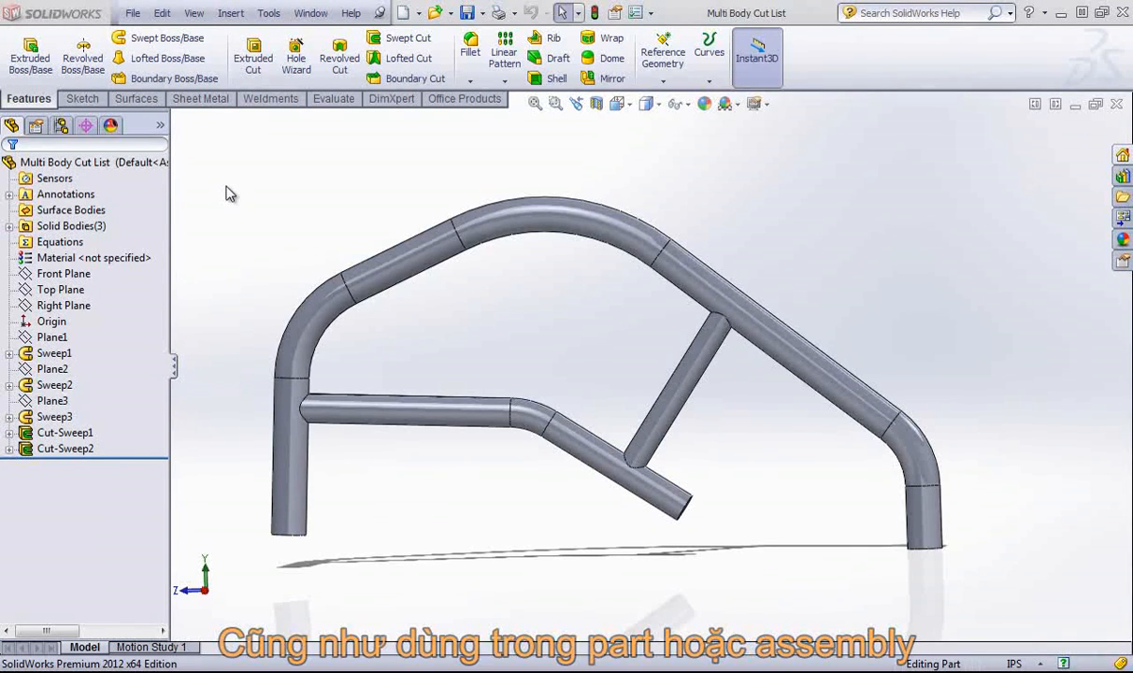
- Add a Weldment feature to the multibody tube frame part so its solid bodies are managed as a cut list
{"action": "left_click", "coordinate": [8, 226]}
{"action": "left_click", "coordinate": [8, 226]}
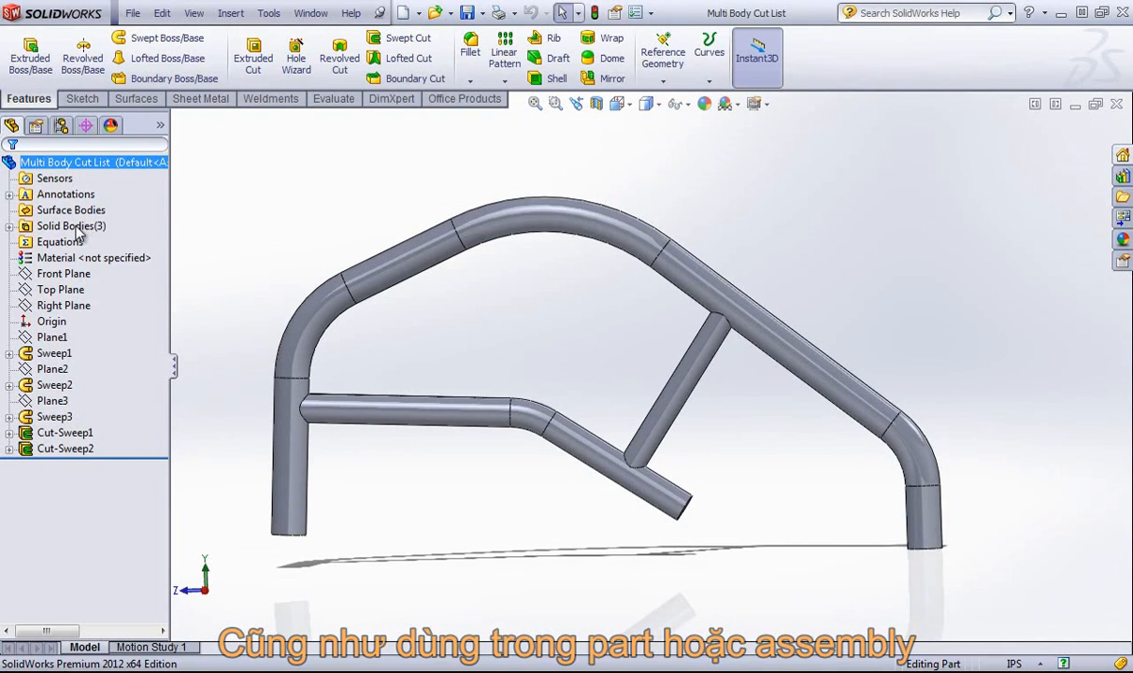
{"action": "left_click", "coordinate": [271, 99]}
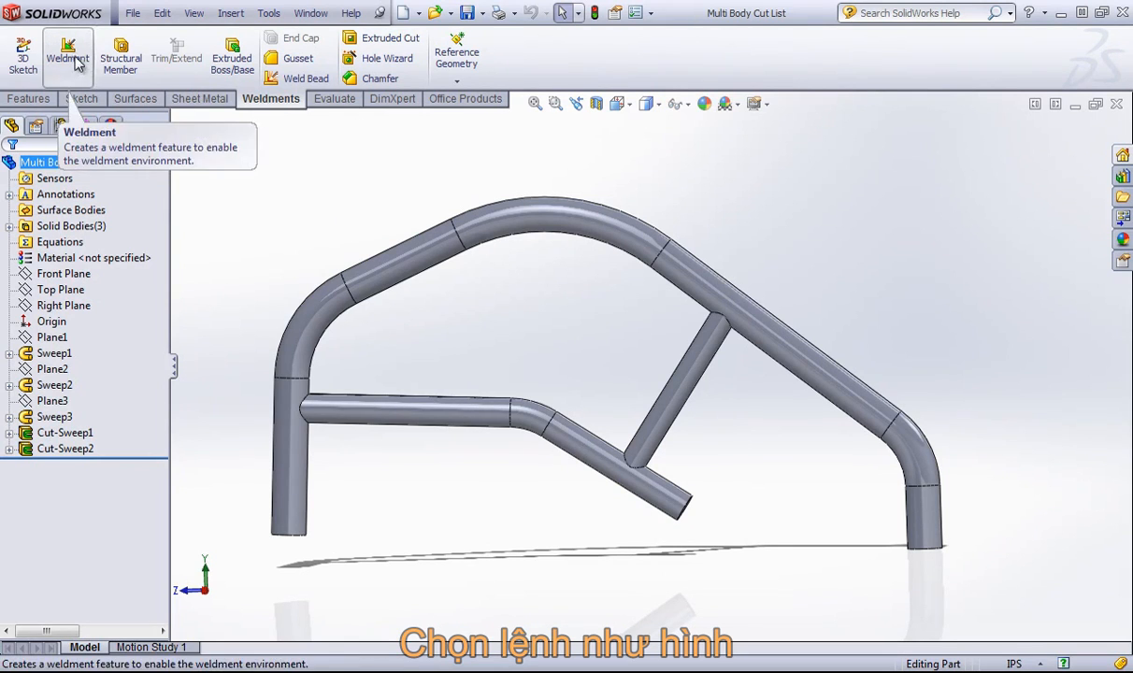
{"action": "left_click", "coordinate": [234, 13]}
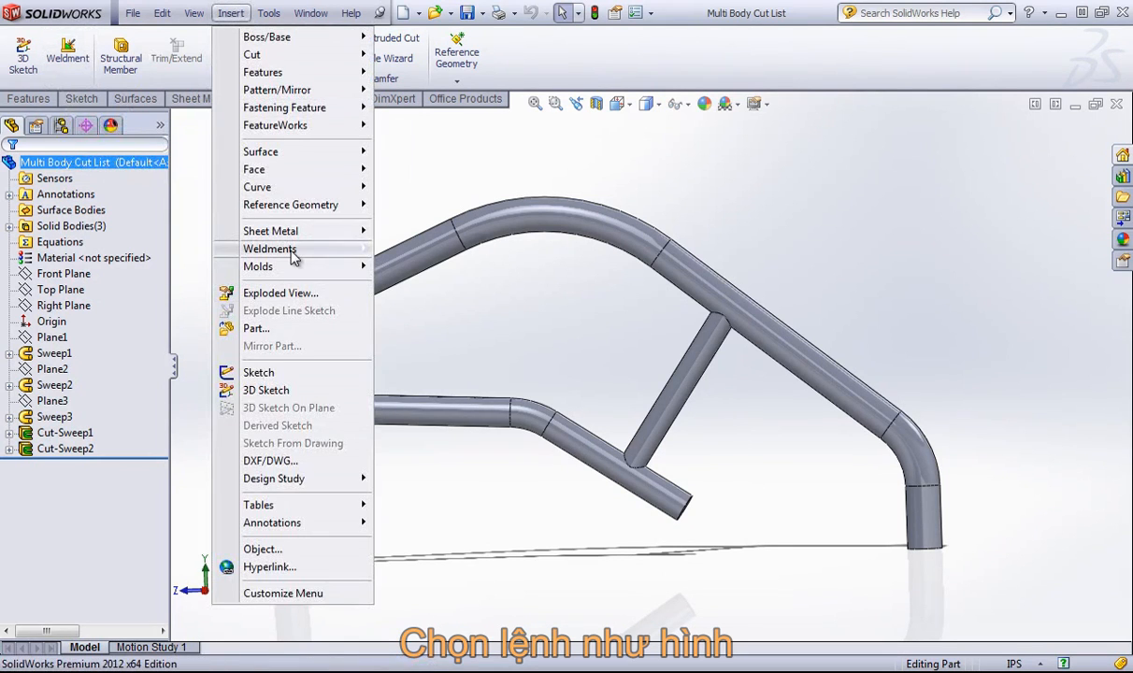
{"action": "mouse_move", "coordinate": [289, 249]}
{"action": "left_click", "coordinate": [425, 249]}
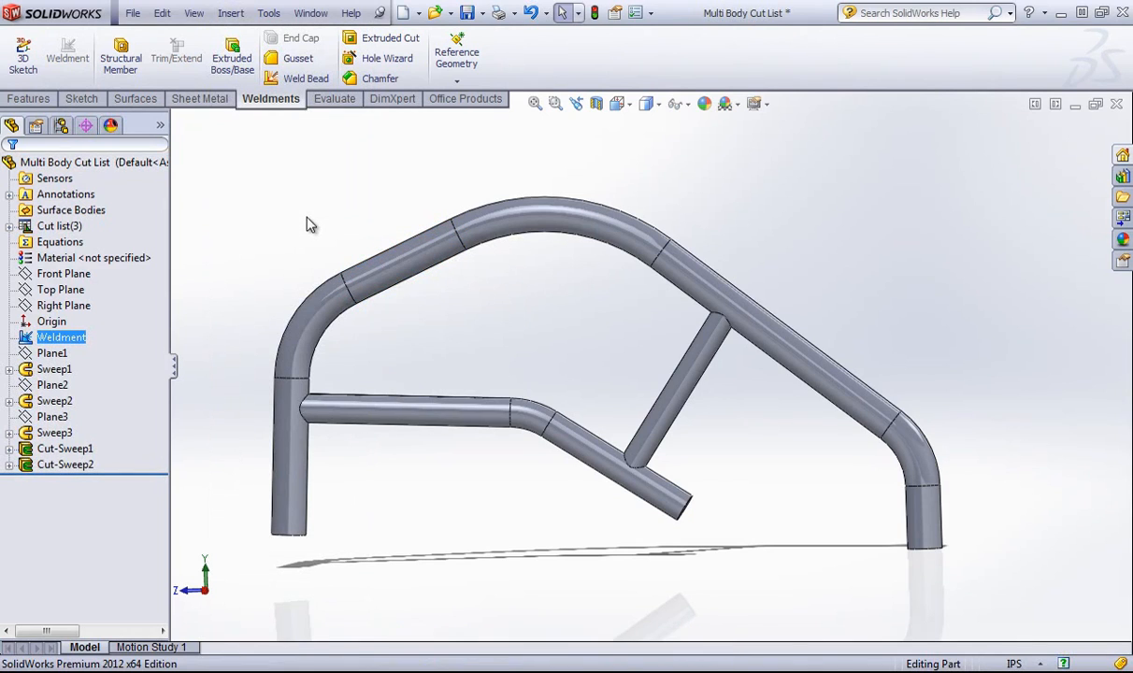
- Update the part's cut list so that the tube bodies are sorted into cut-list item folders
{"action": "left_click", "coordinate": [8, 227]}
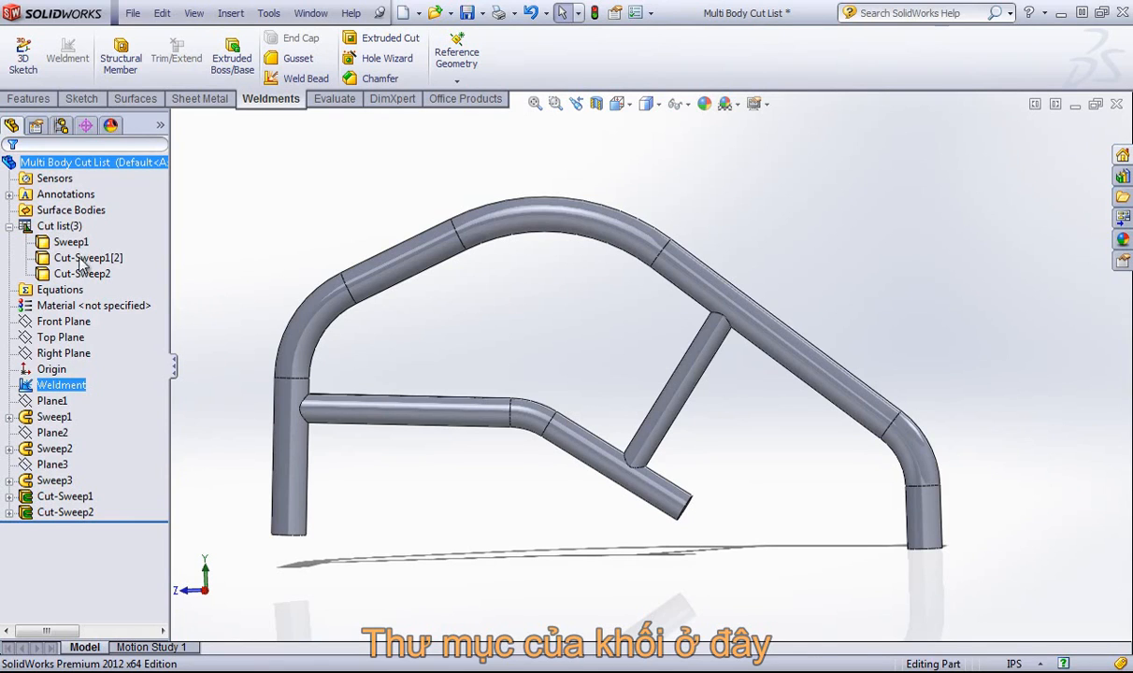
{"action": "left_click", "coordinate": [9, 226]}
{"action": "left_click", "coordinate": [188, 207]}
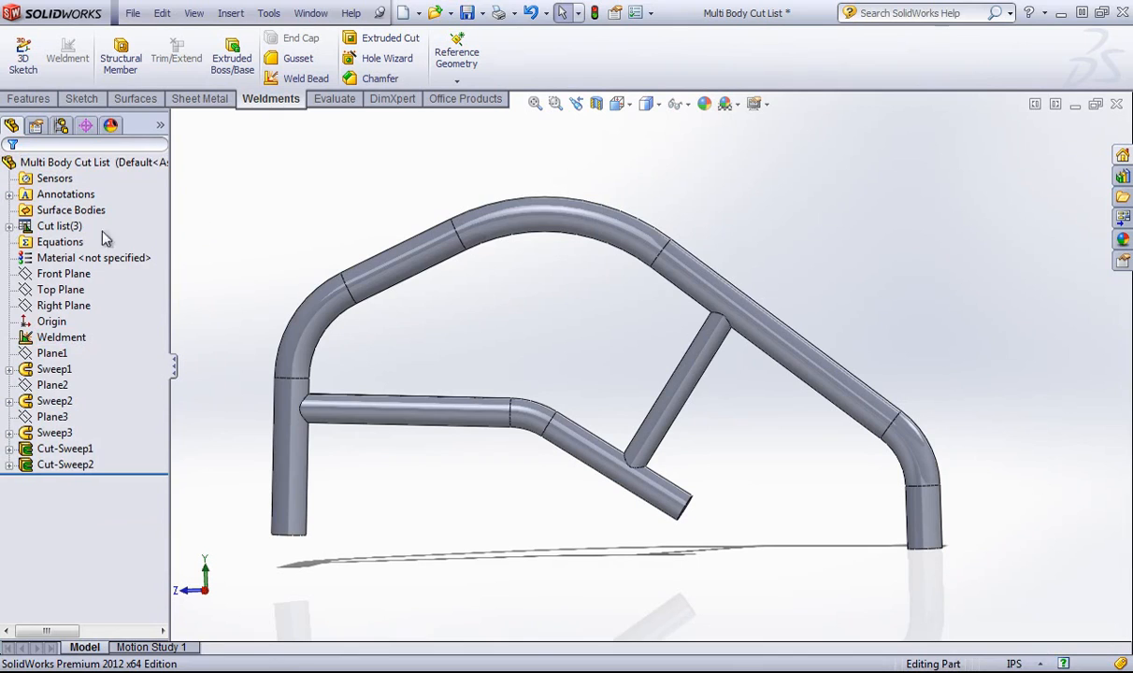
{"action": "left_click", "coordinate": [8, 226]}
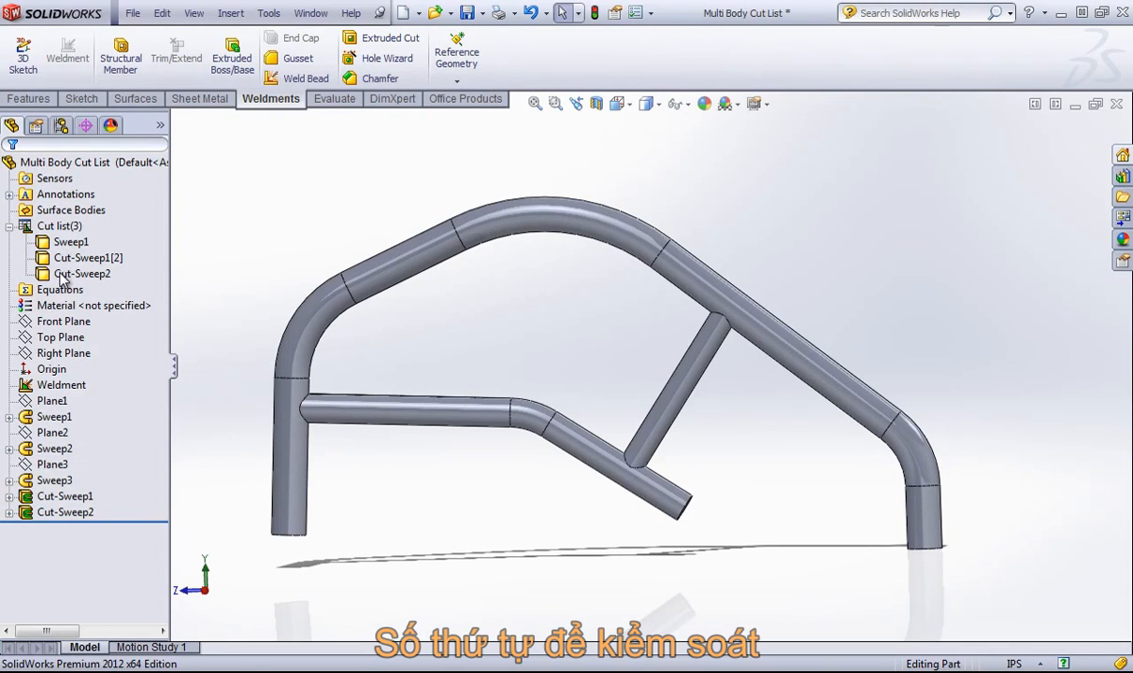
{"action": "right_click", "coordinate": [56, 226]}
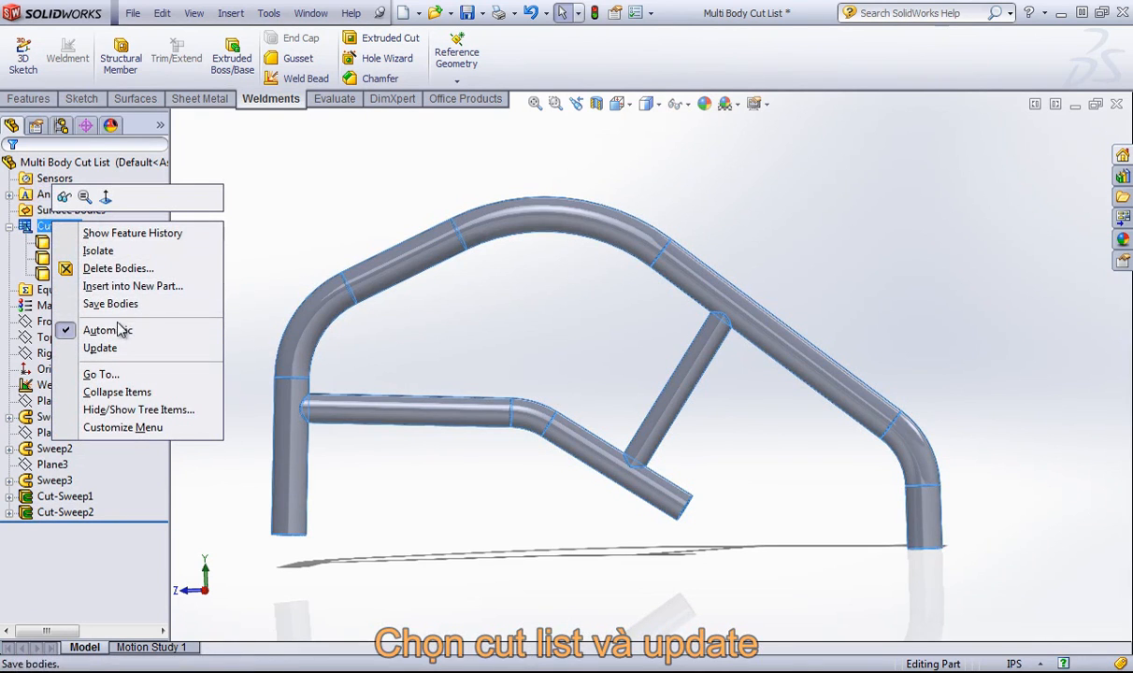
{"action": "left_click", "coordinate": [101, 348]}
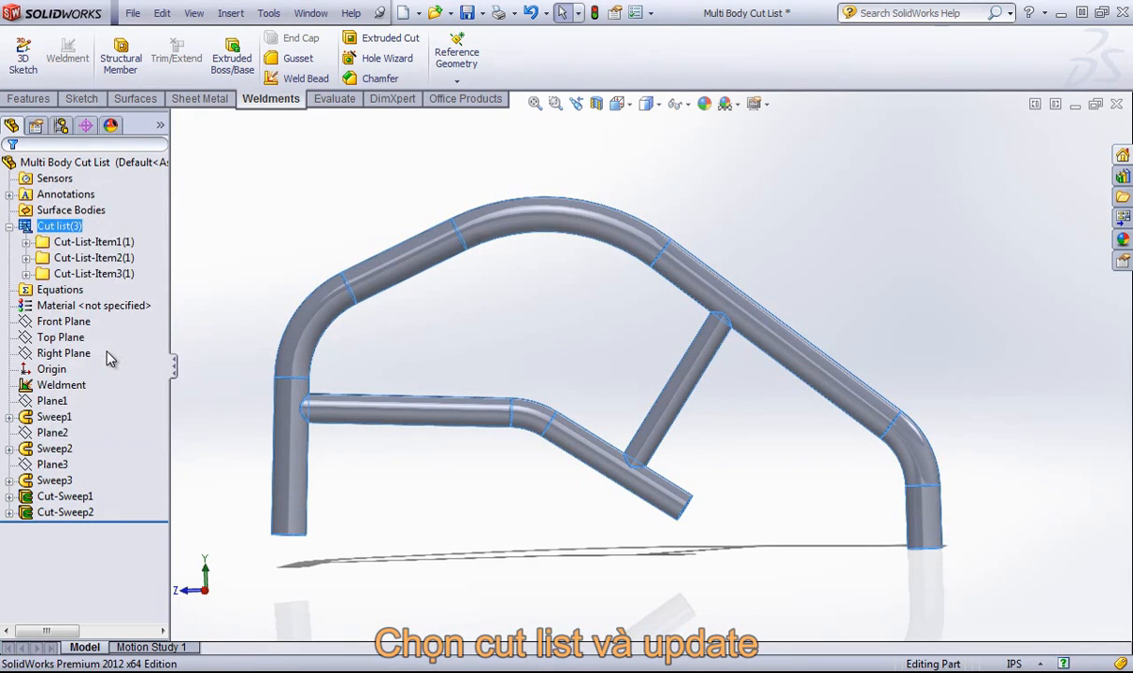
{"action": "left_click", "coordinate": [256, 208]}
{"action": "left_click", "coordinate": [9, 227]}
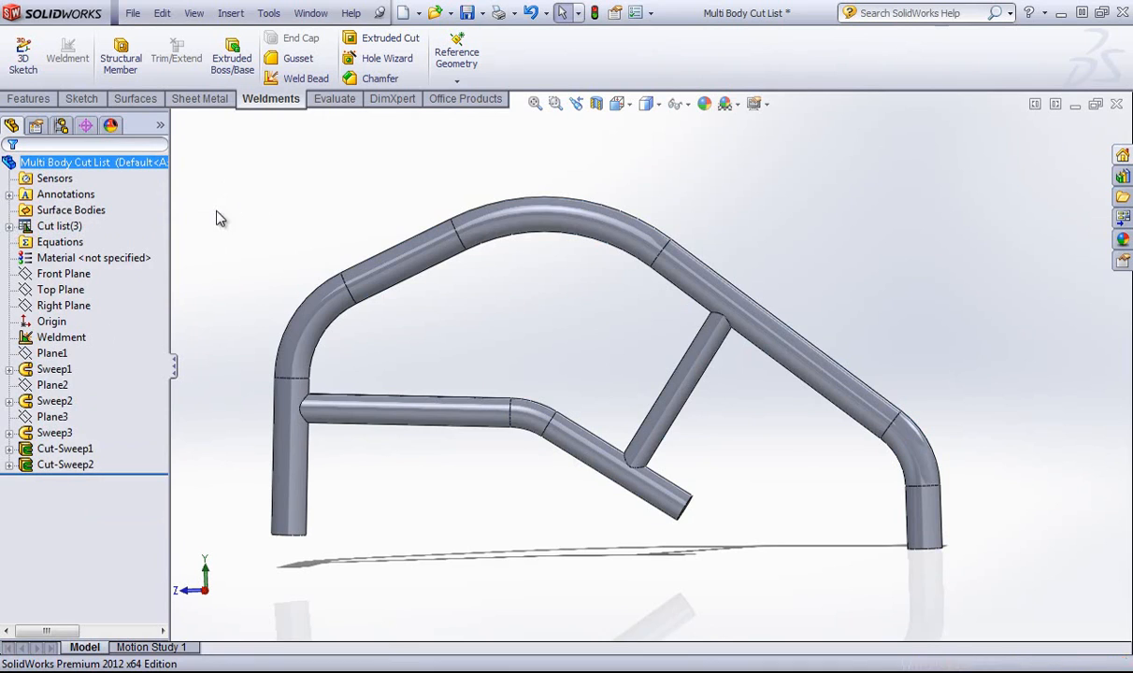
- Make a drawing from the part using the Drawing template and the A (ANSI) Landscape sheet format
{"action": "left_click", "coordinate": [135, 14]}
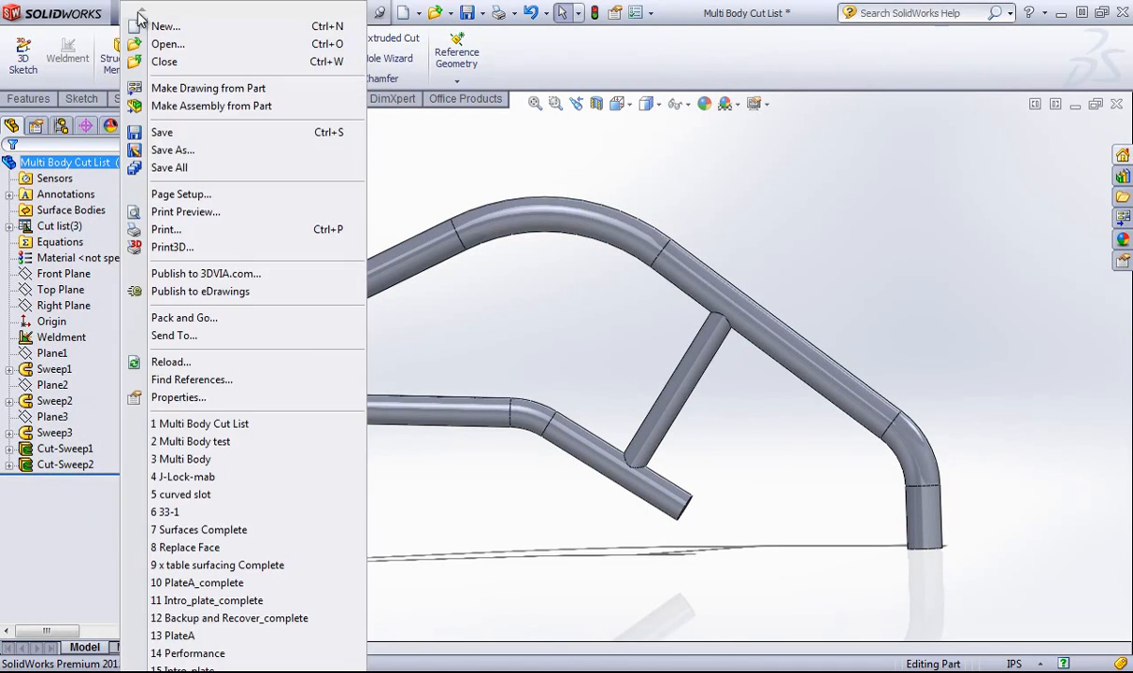
{"action": "left_click", "coordinate": [190, 90]}
{"action": "left_click", "coordinate": [414, 327]}
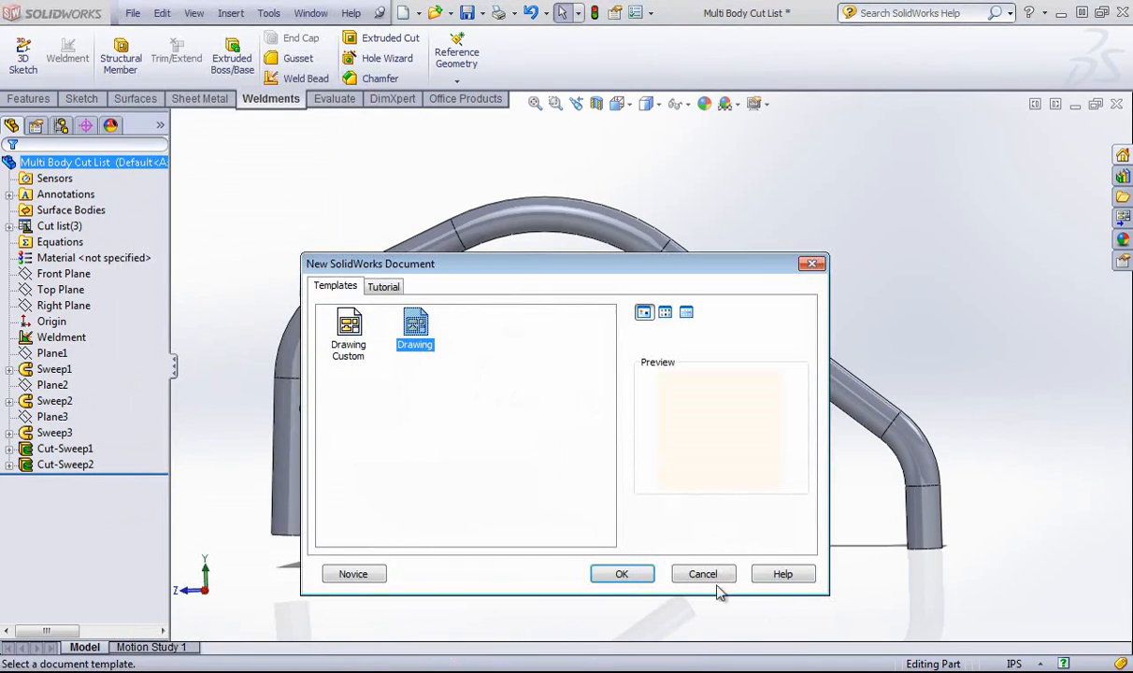
{"action": "left_click", "coordinate": [617, 574]}
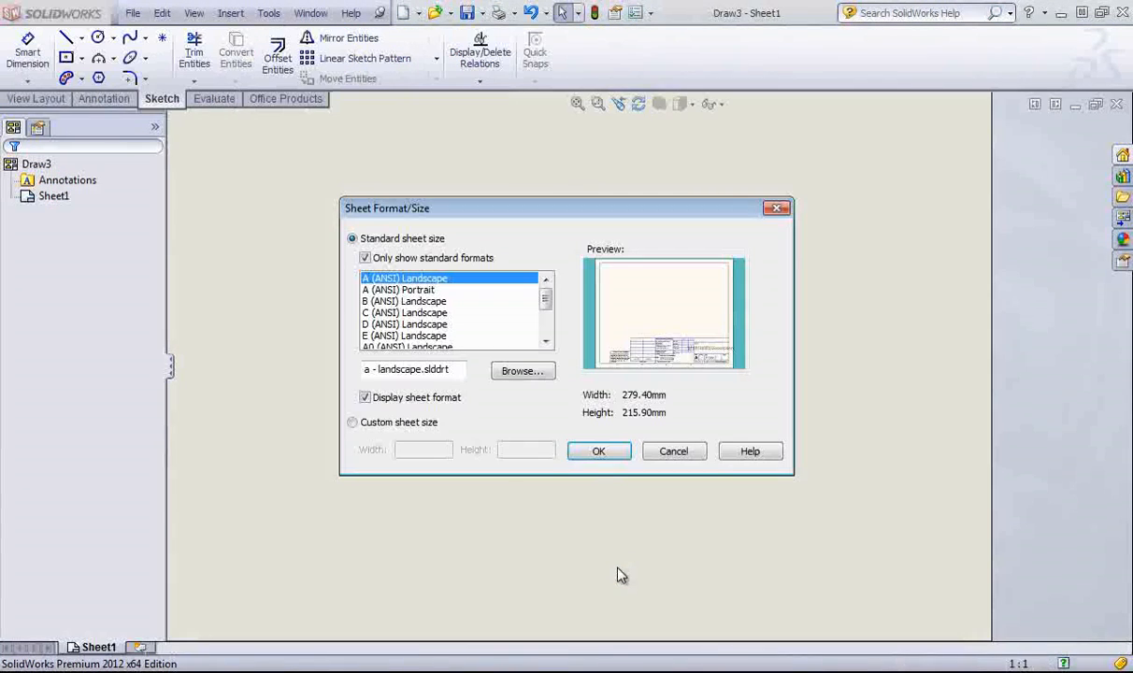
{"action": "left_click", "coordinate": [601, 453]}
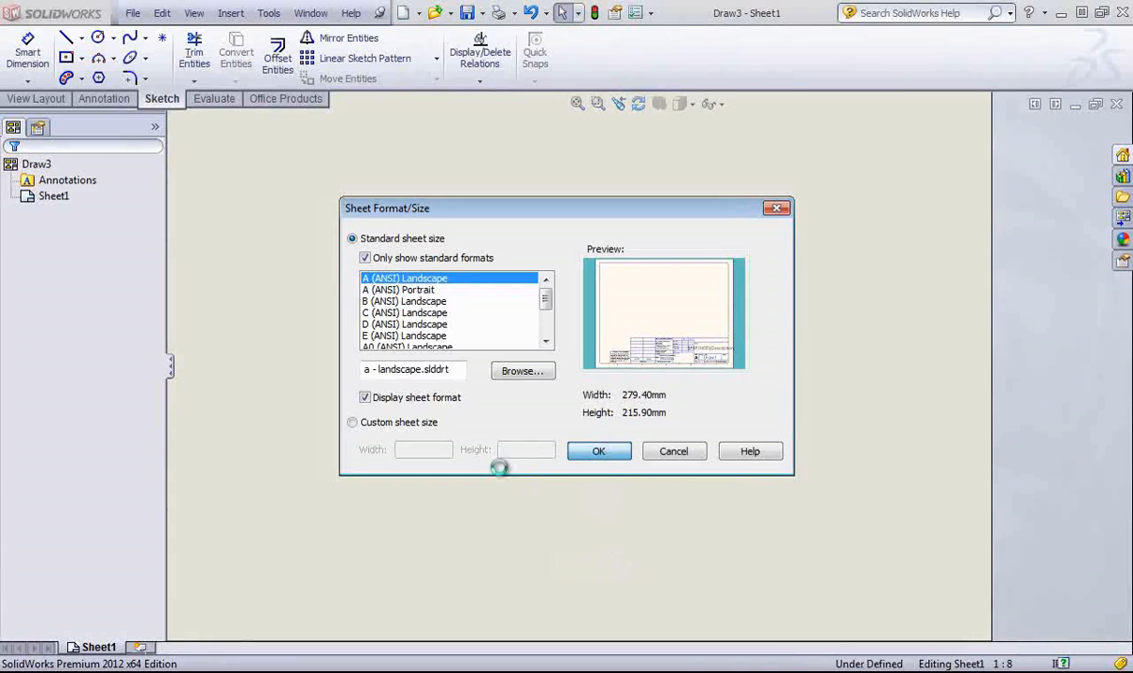
- Place a single view showing the frame's full profile in the upper-left area of the drawing sheet
{"action": "left_click", "coordinate": [1033, 353]}
{"action": "left_click_drag", "start_coordinate": [1034, 353], "coordinate": [458, 241]}
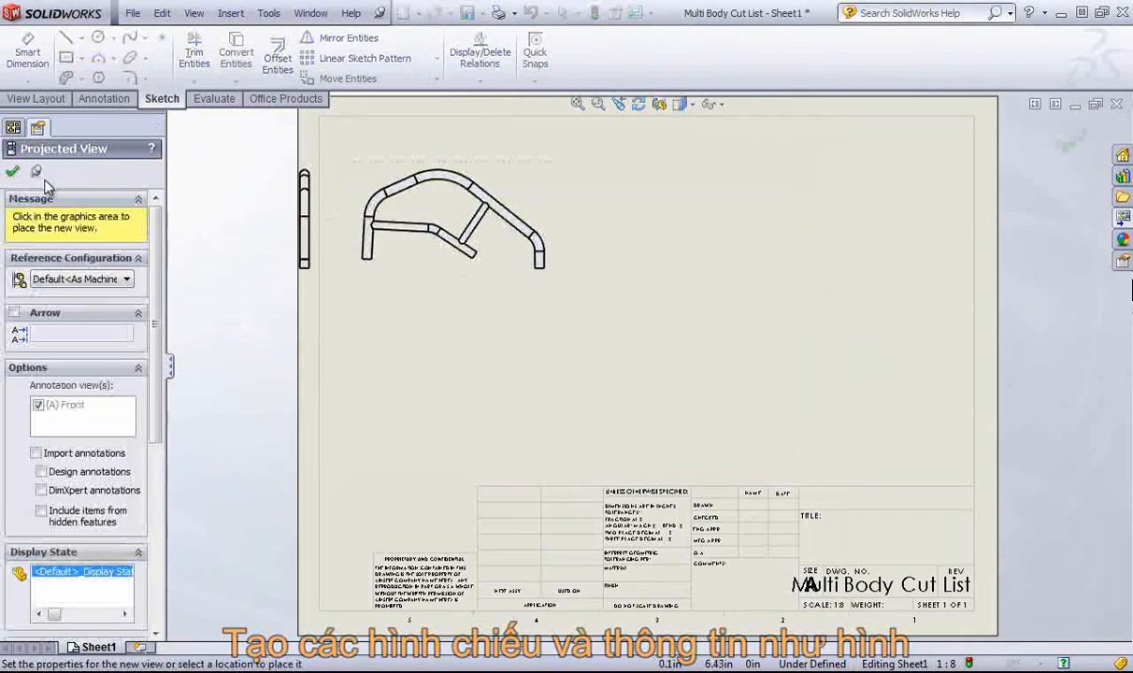
{"action": "left_click", "coordinate": [12, 171]}
- Insert a weldment cut list table for the frame view, using the cut list template, and place it beside the view
{"action": "left_click", "coordinate": [232, 13]}
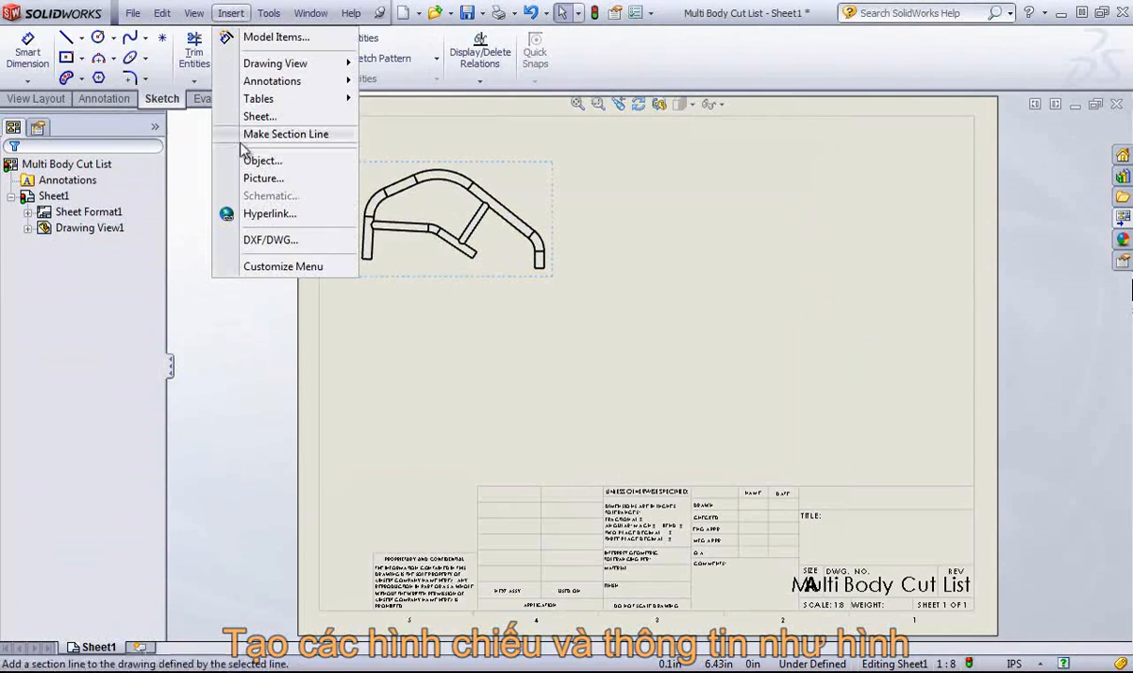
{"action": "mouse_move", "coordinate": [271, 98]}
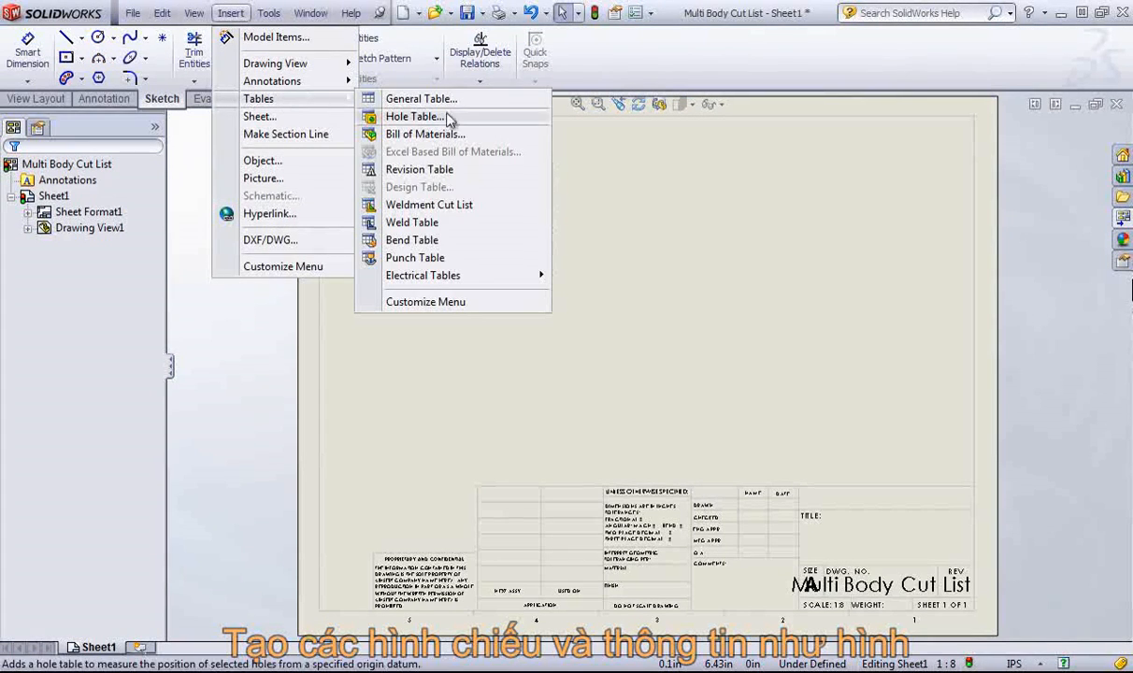
{"action": "left_click", "coordinate": [429, 205]}
{"action": "left_click", "coordinate": [561, 185]}
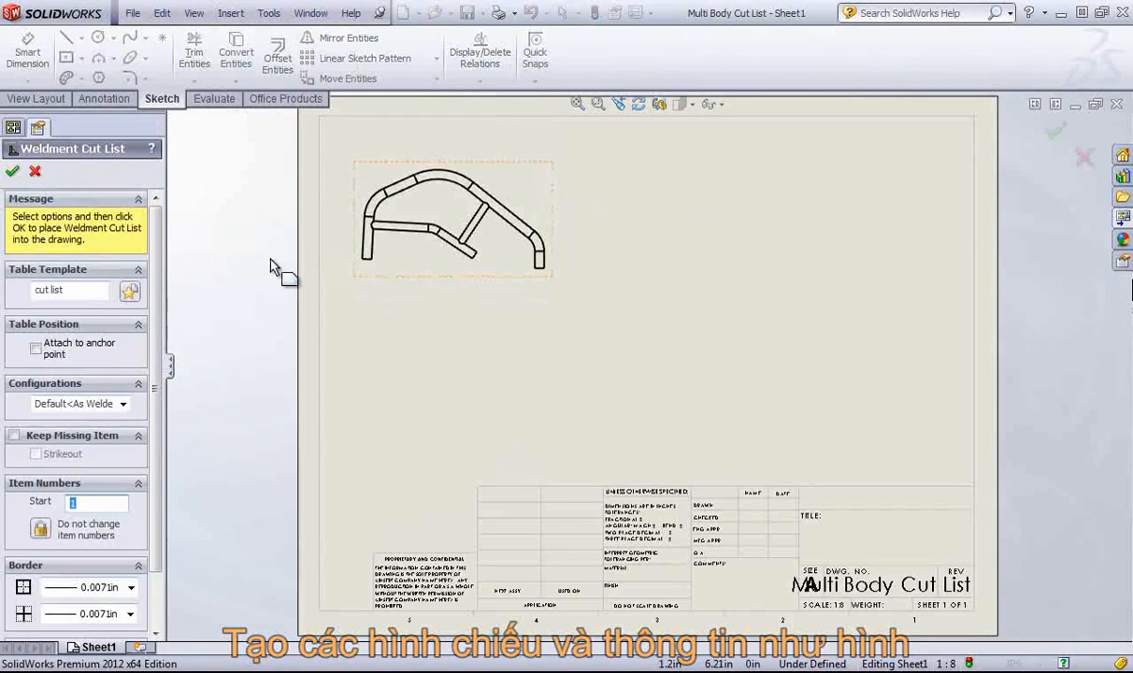
{"action": "left_click", "coordinate": [12, 171]}
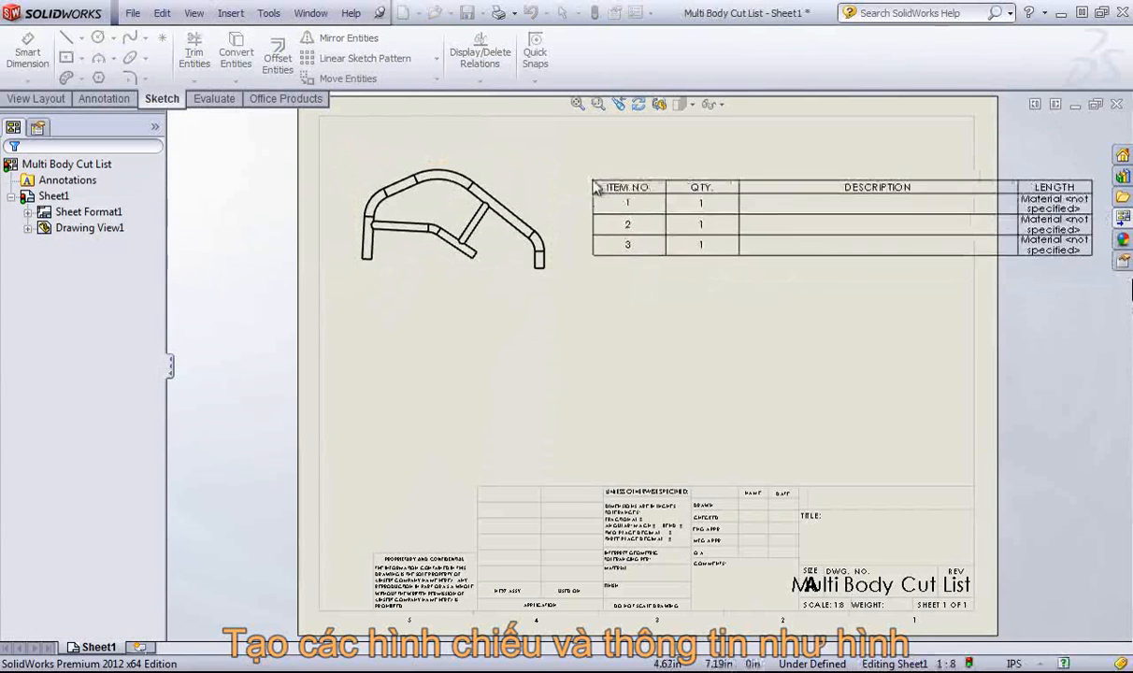
{"action": "left_click", "coordinate": [555, 139]}
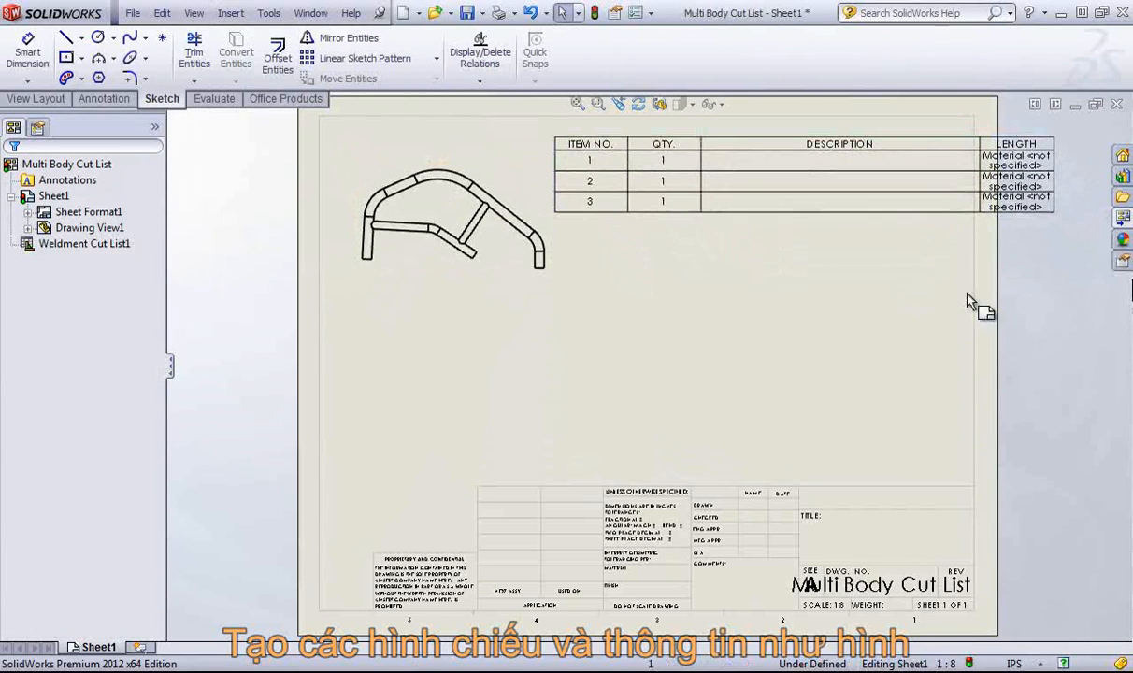
- Make the cut list table narrower and taller to fit inside the sheet border, and move it clear of the frame view
{"action": "left_click", "coordinate": [1048, 212]}
{"action": "left_click_drag", "start_coordinate": [1048, 212], "coordinate": [927, 337]}
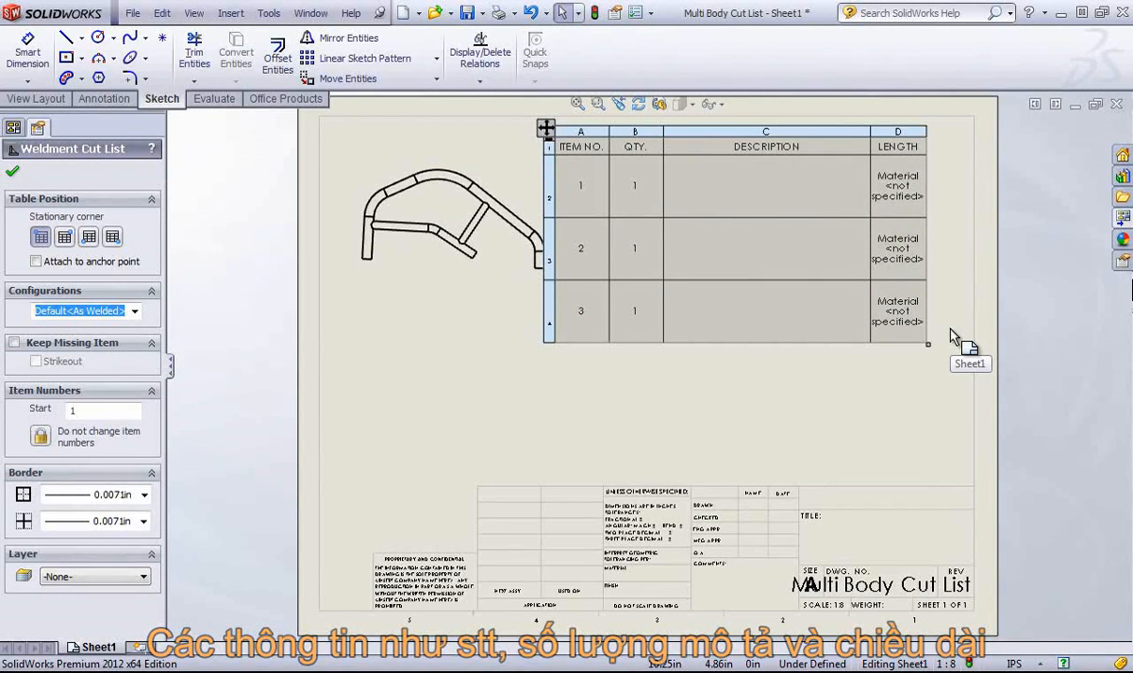
{"action": "left_click_drag", "start_coordinate": [546, 127], "coordinate": [565, 142]}
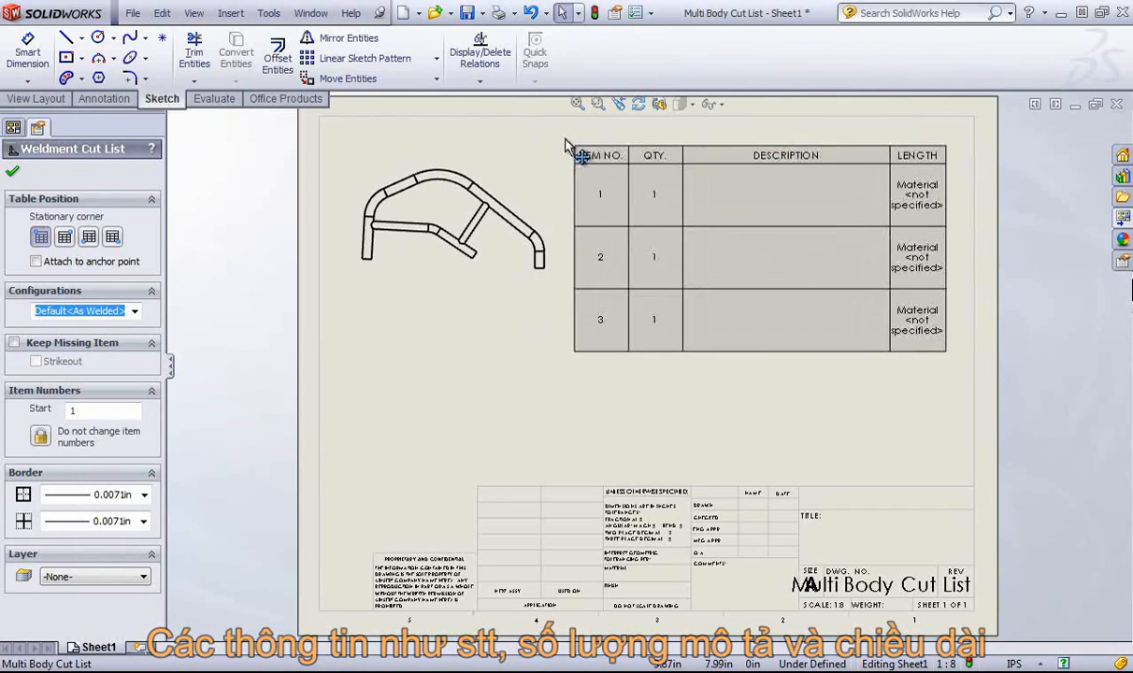
{"action": "left_click", "coordinate": [566, 145]}
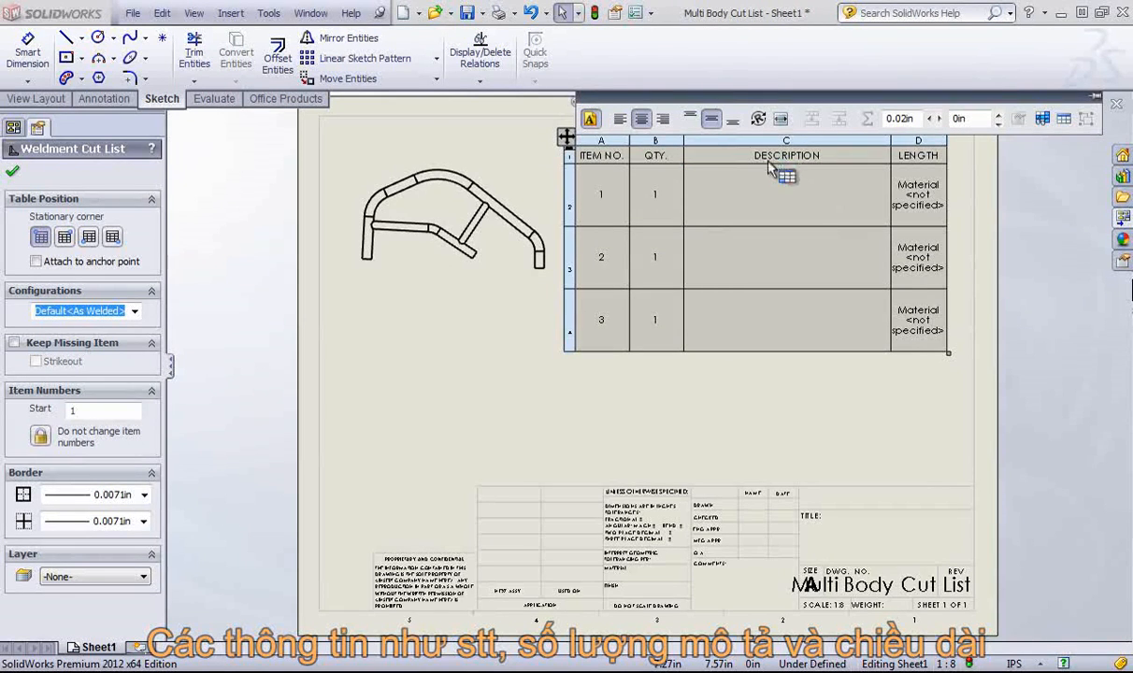
- Rename the LENGTH column header of the cut list table to Material
{"action": "left_click", "coordinate": [926, 158]}
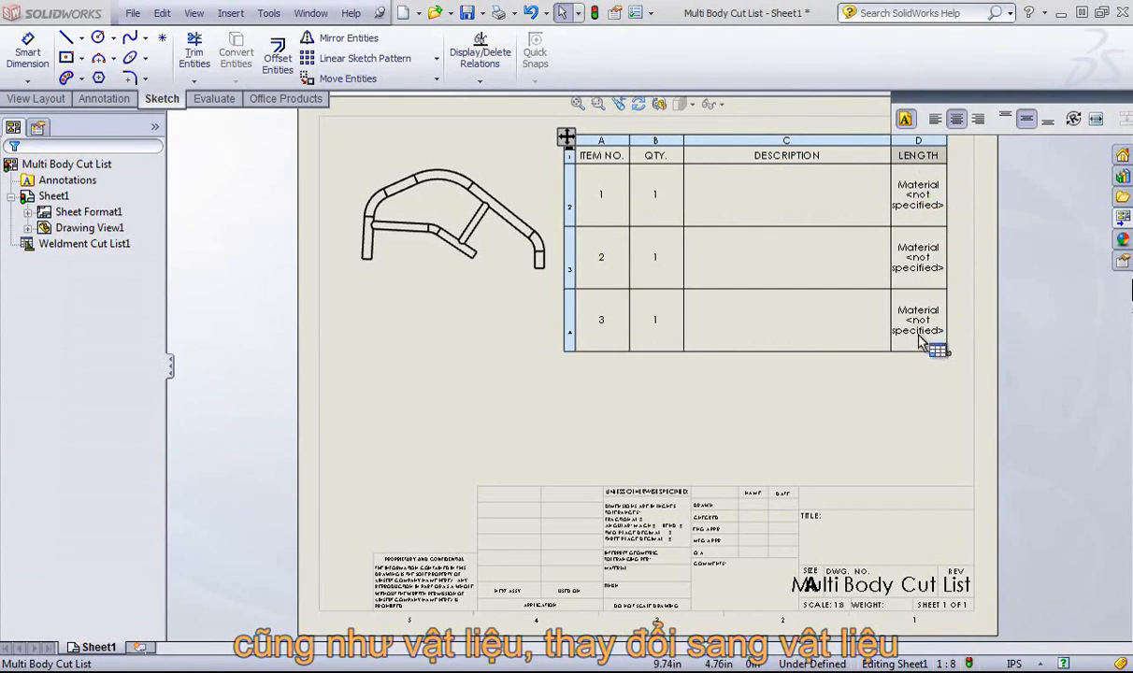
{"action": "left_click", "coordinate": [925, 156]}
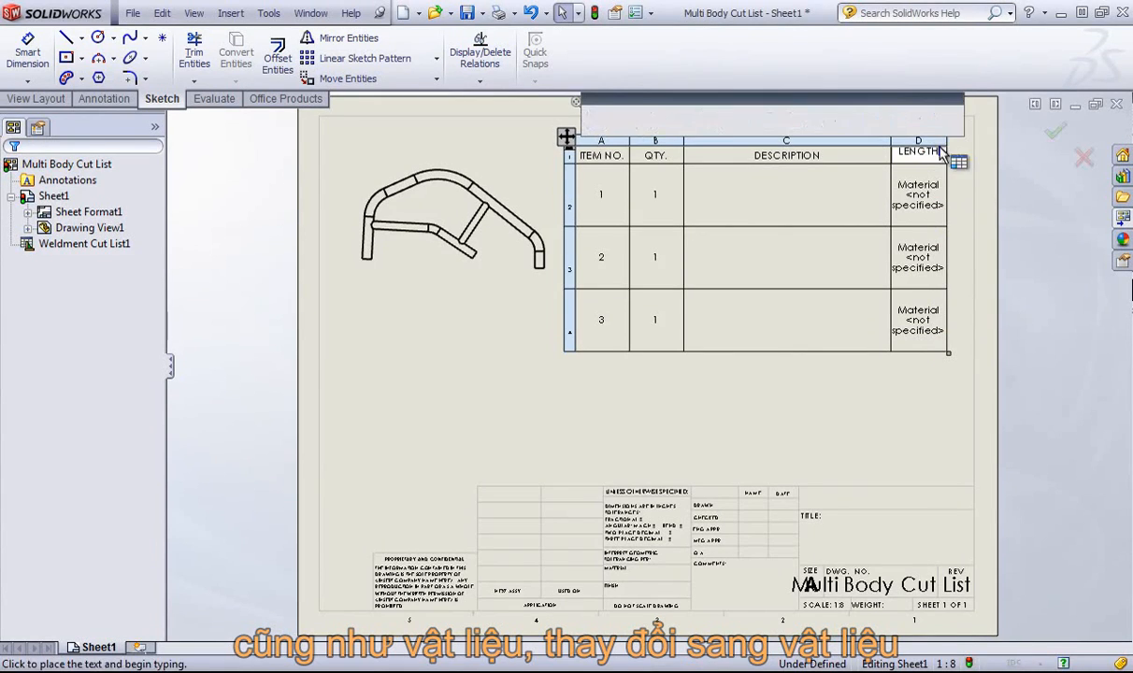
{"action": "left_click_drag", "start_coordinate": [941, 150], "coordinate": [895, 152]}
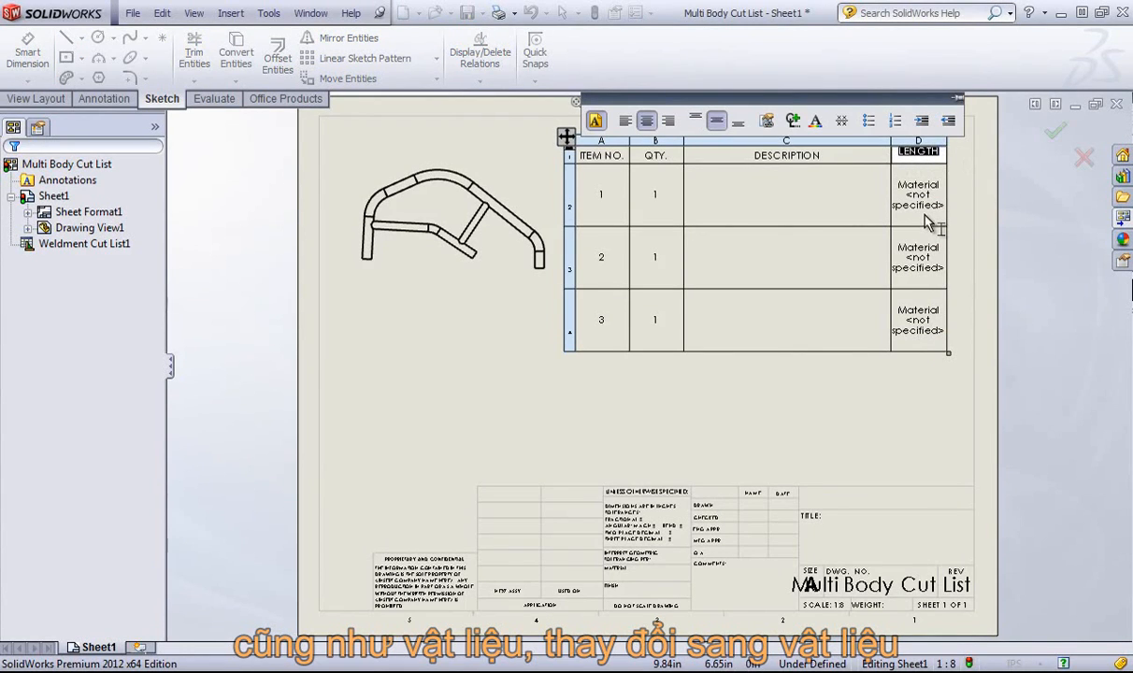
{"action": "type", "text": "Material"}
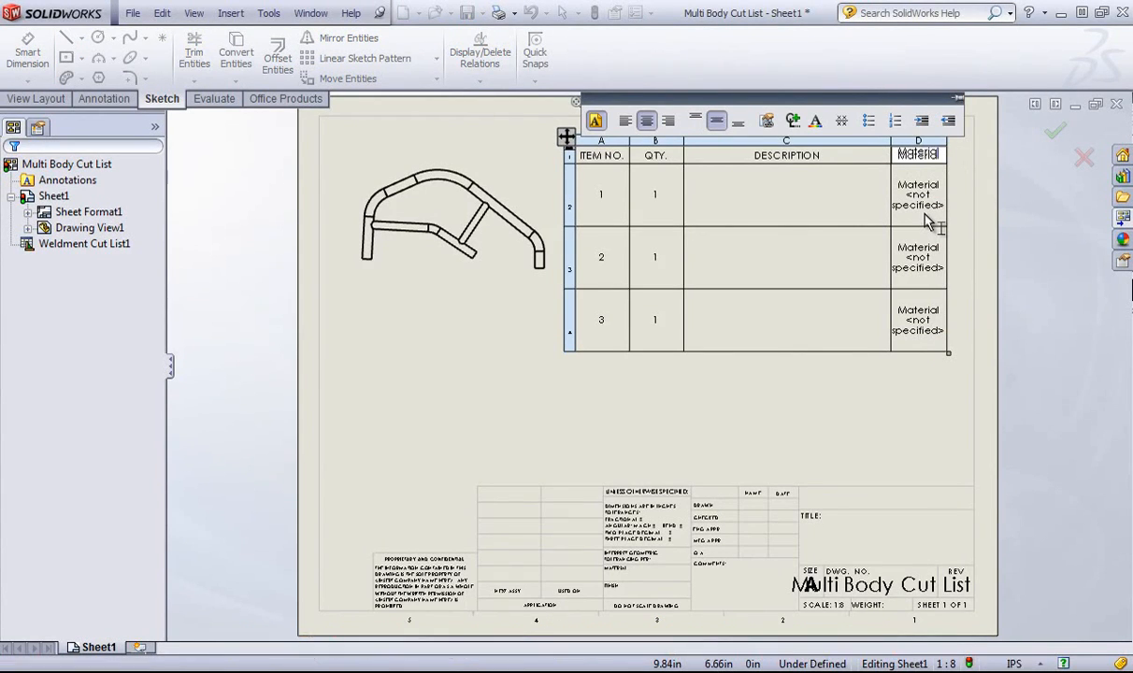
{"action": "left_click", "coordinate": [925, 221]}
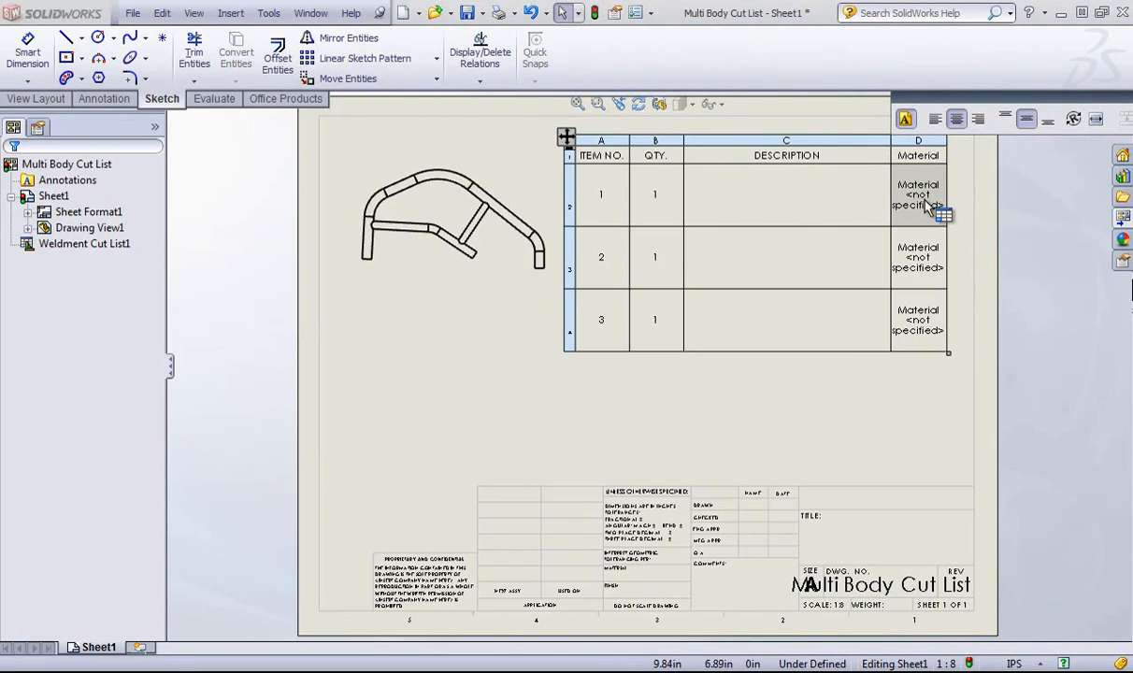
- Return to the part and assign Cast Alloy Steel to the Sweep1 body in Cut-List-Item1
{"action": "left_click", "coordinate": [310, 13]}
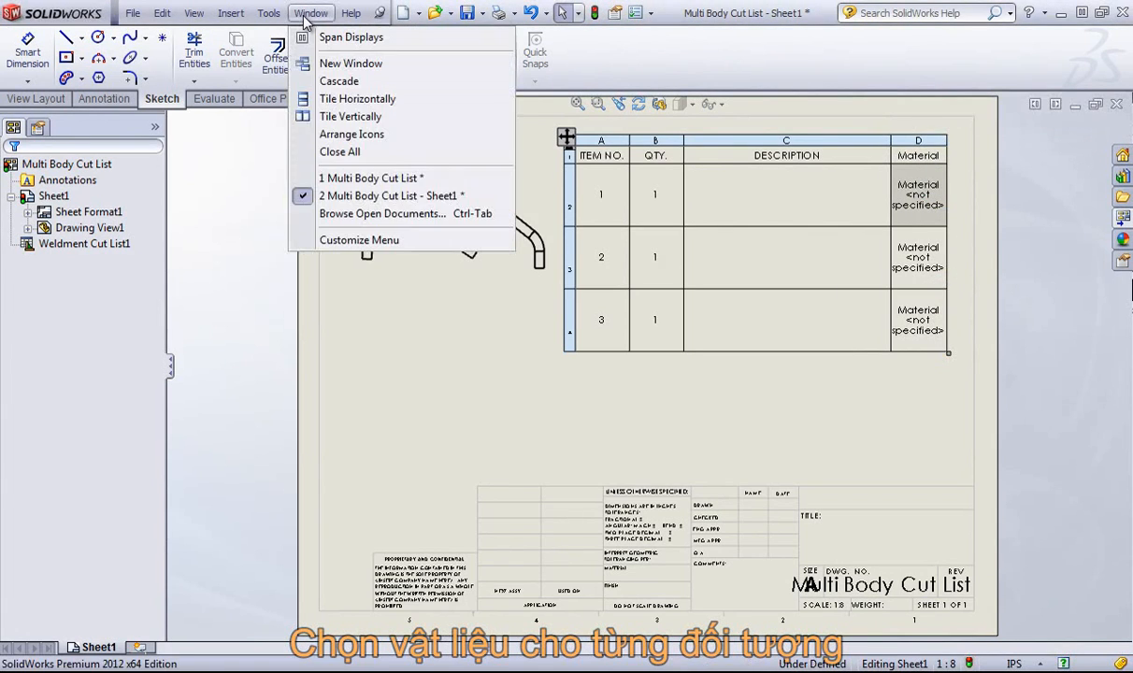
{"action": "left_click", "coordinate": [372, 178]}
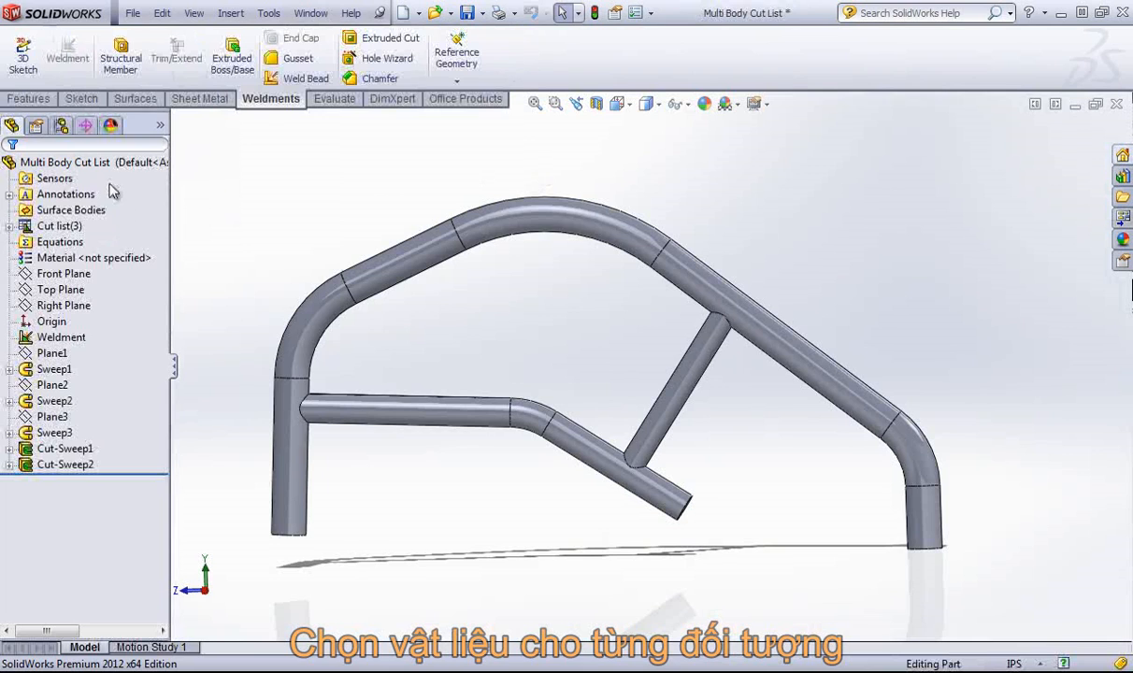
{"action": "left_click", "coordinate": [9, 225]}
{"action": "left_click", "coordinate": [26, 241]}
{"action": "right_click", "coordinate": [83, 257]}
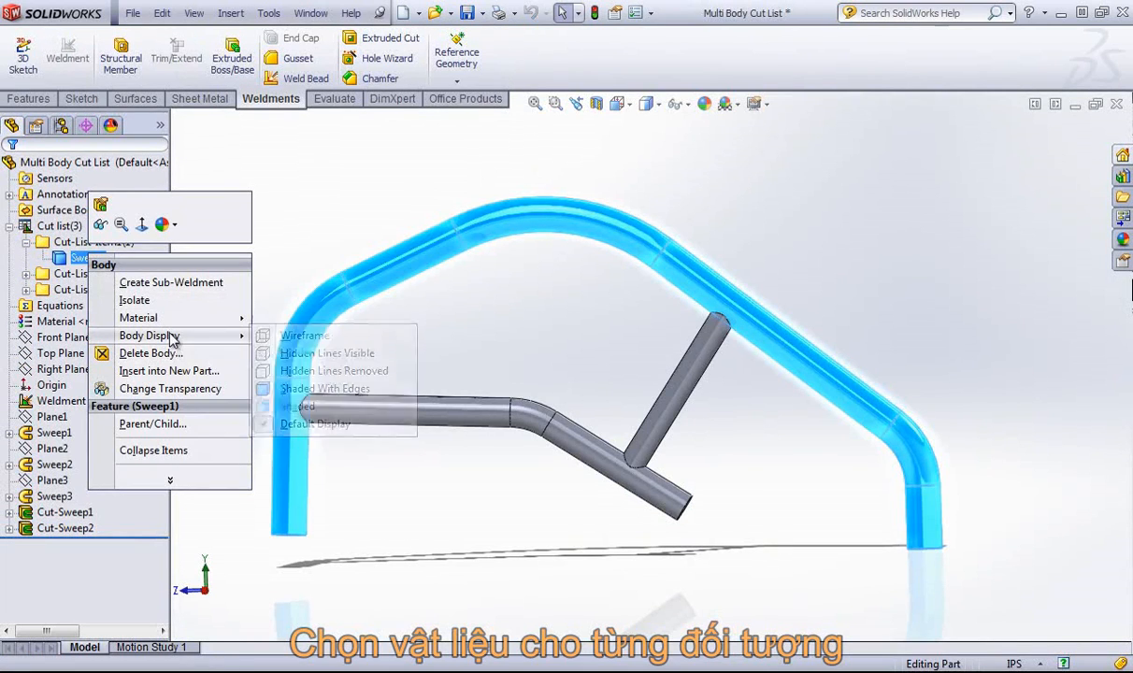
{"action": "mouse_move", "coordinate": [171, 323]}
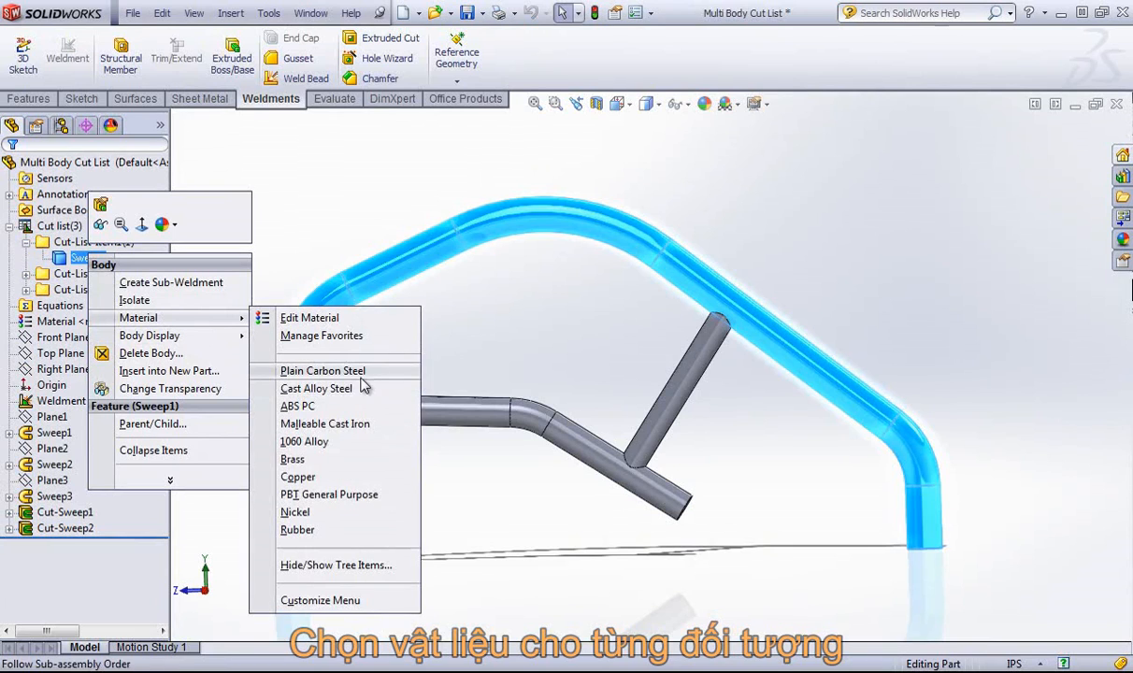
{"action": "left_click", "coordinate": [316, 388]}
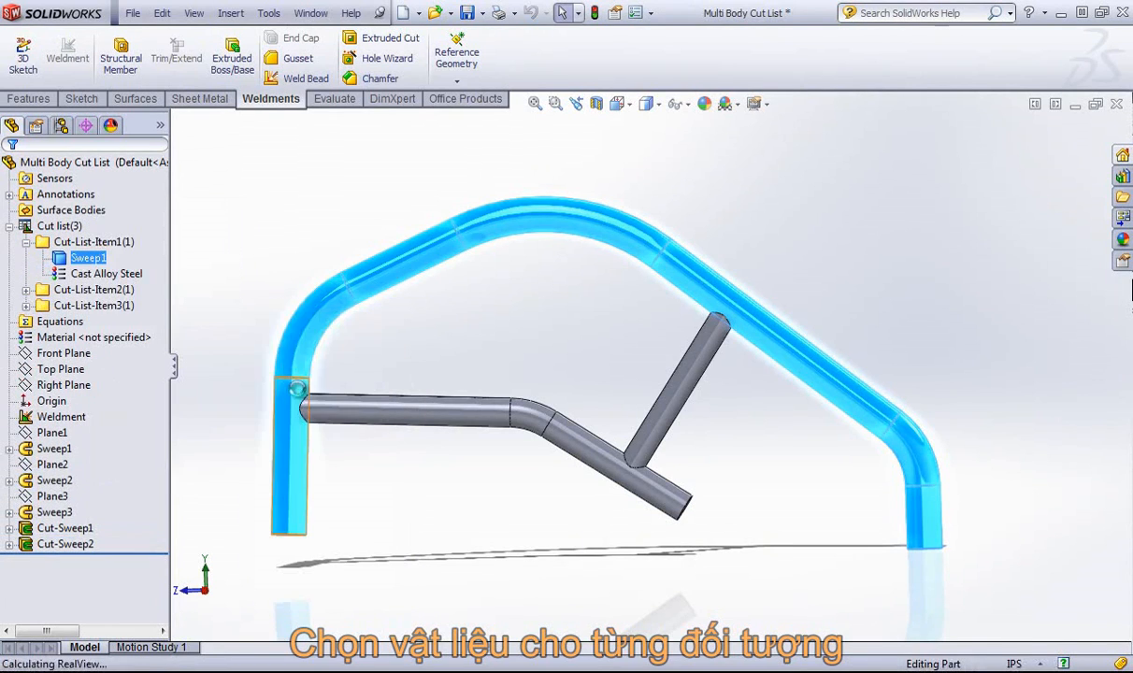
- Assign Plain Carbon Steel to the Cut-Sweep1[2] body in Cut-List-Item2
{"action": "left_click", "coordinate": [26, 290]}
{"action": "right_click", "coordinate": [76, 303]}
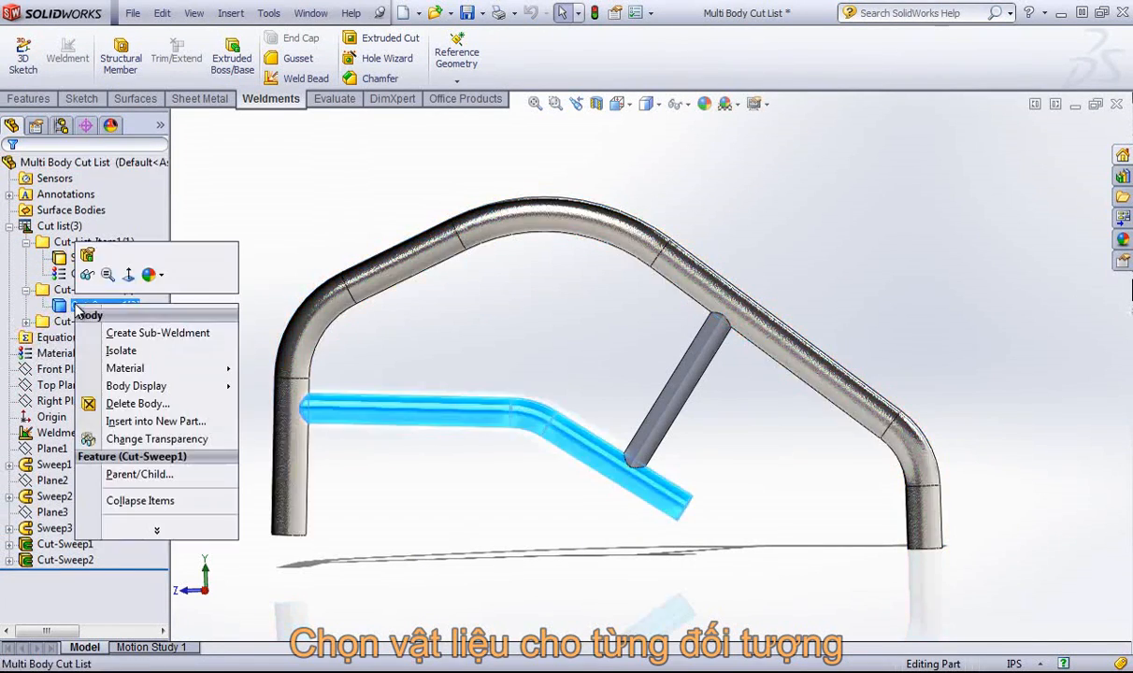
{"action": "mouse_move", "coordinate": [159, 374]}
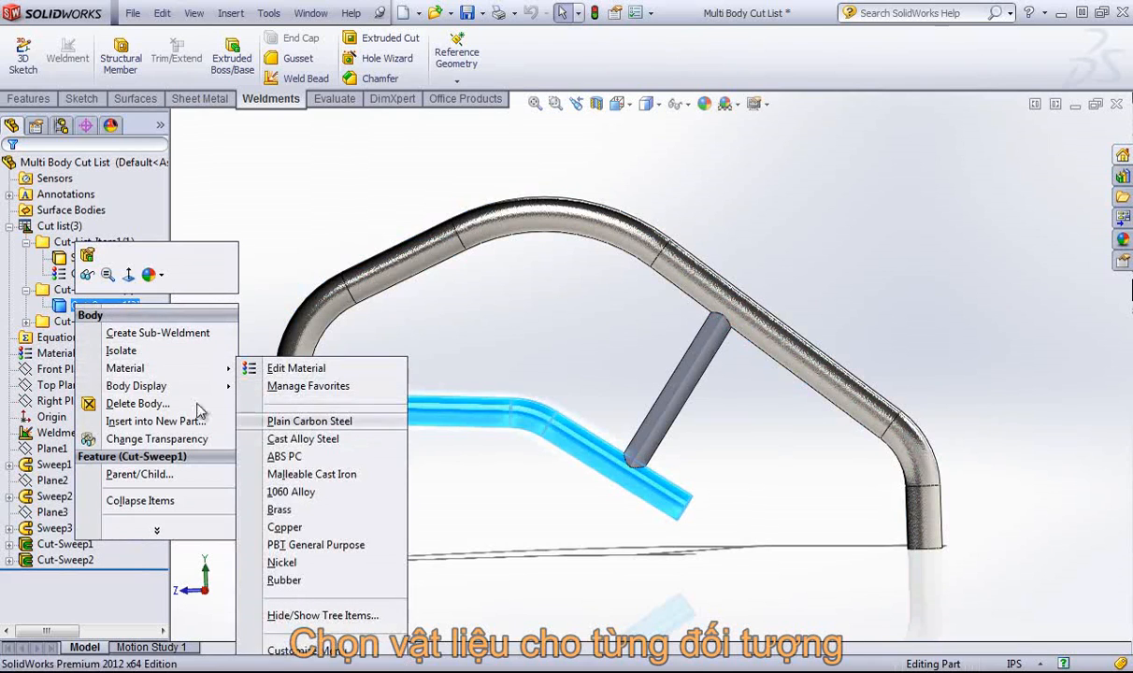
{"action": "left_click", "coordinate": [308, 421]}
- Assign Copper to the Cut-Sweep2 body in Cut-List-Item3
{"action": "left_click", "coordinate": [27, 338]}
{"action": "right_click", "coordinate": [93, 353]}
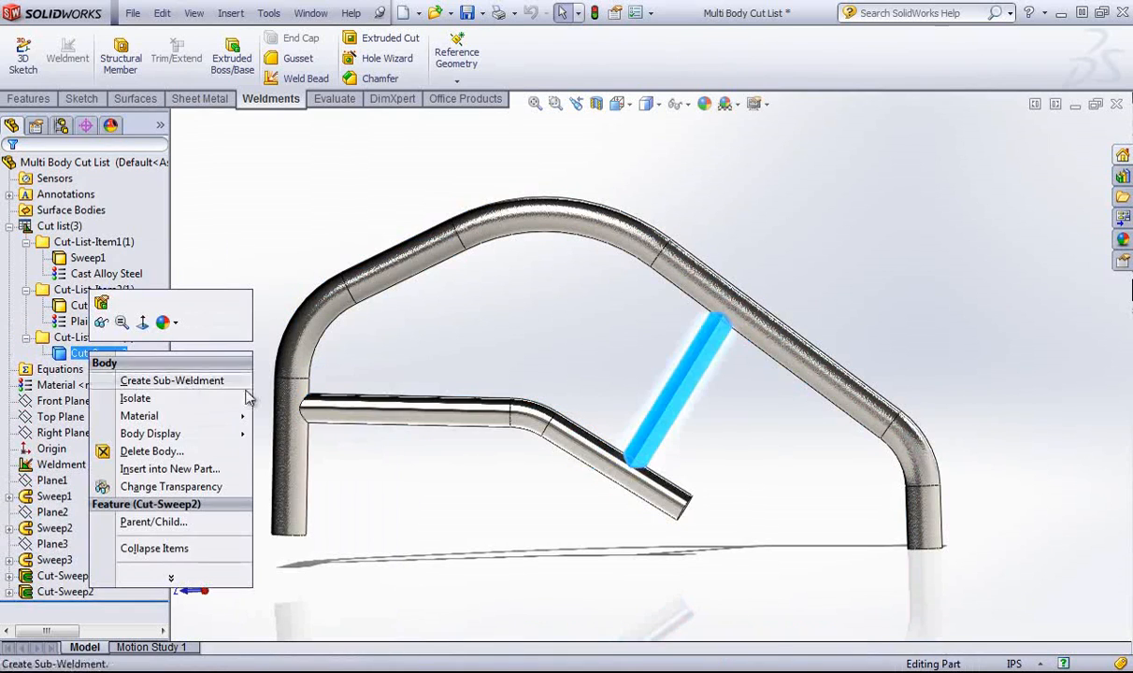
{"action": "mouse_move", "coordinate": [159, 416]}
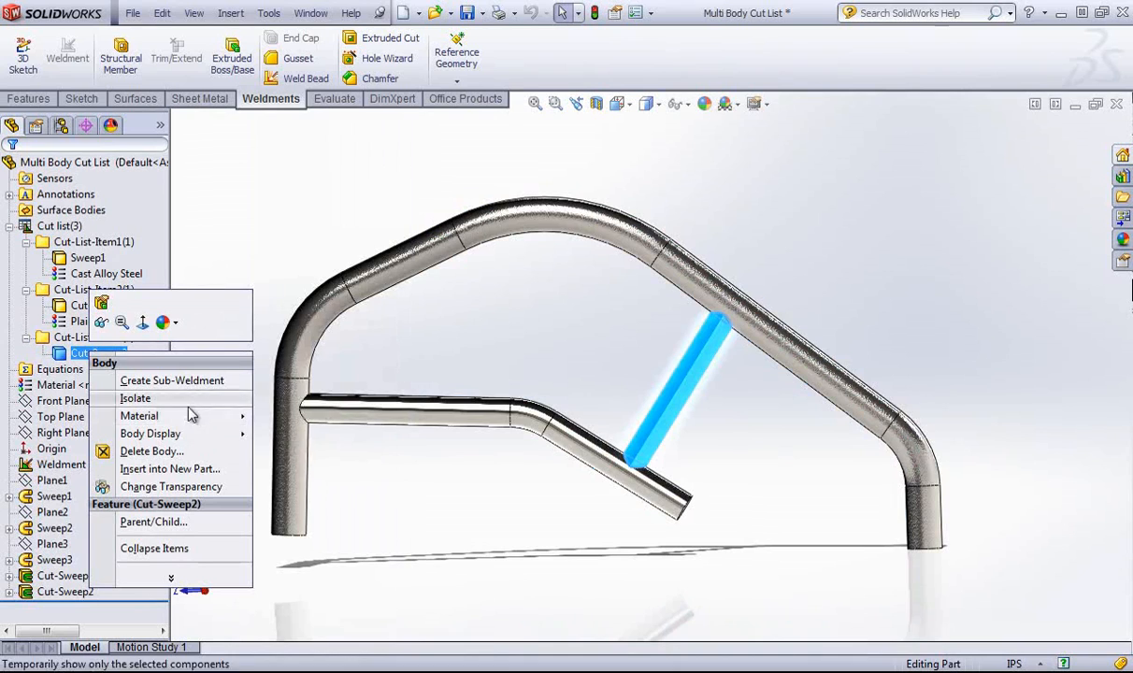
{"action": "mouse_move", "coordinate": [197, 416]}
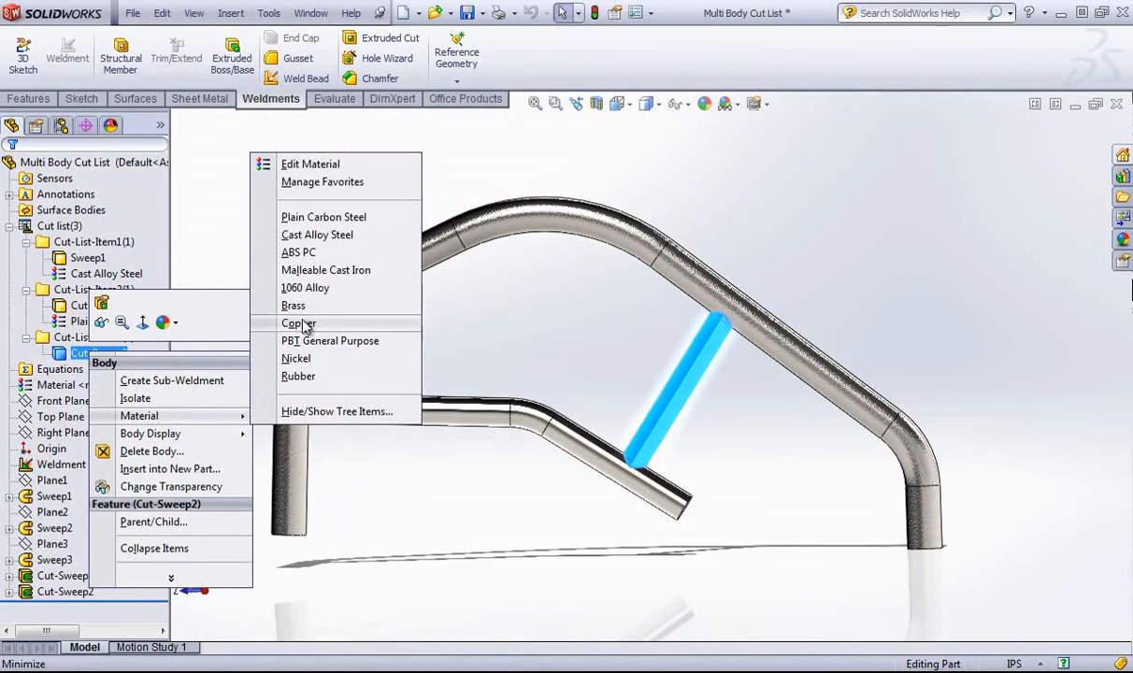
{"action": "left_click", "coordinate": [295, 323]}
{"action": "left_click", "coordinate": [512, 327]}
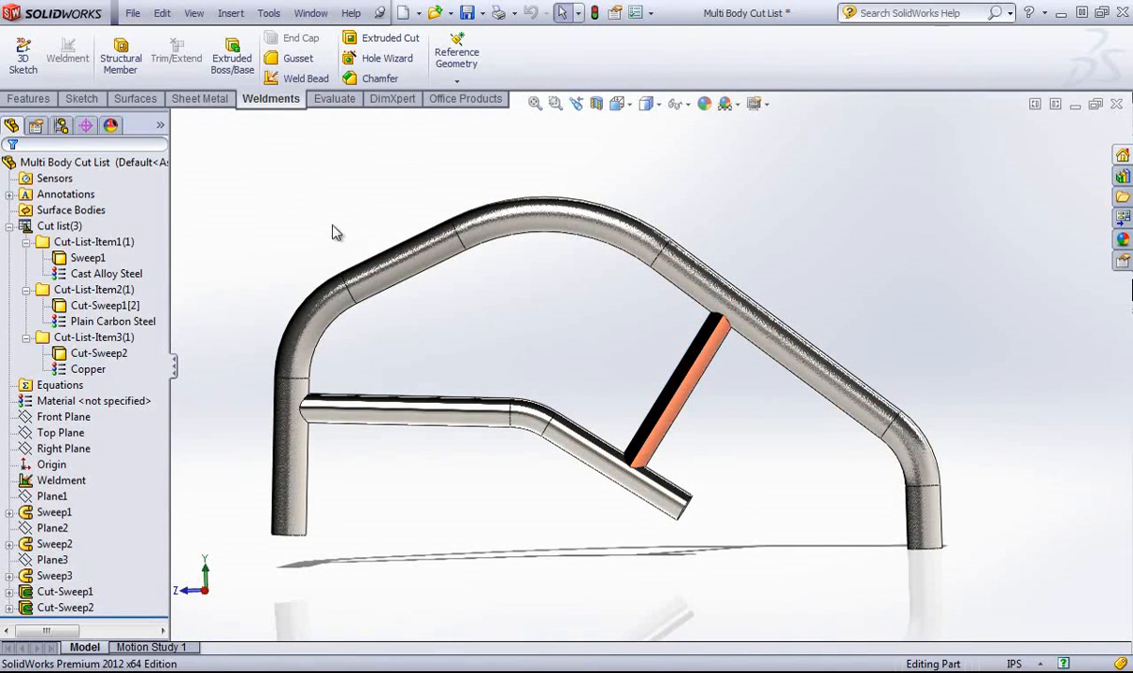
- Check the Material column of the cut list table in the drawing, and return to the part
{"action": "left_click", "coordinate": [325, 15]}
{"action": "left_click", "coordinate": [390, 213]}
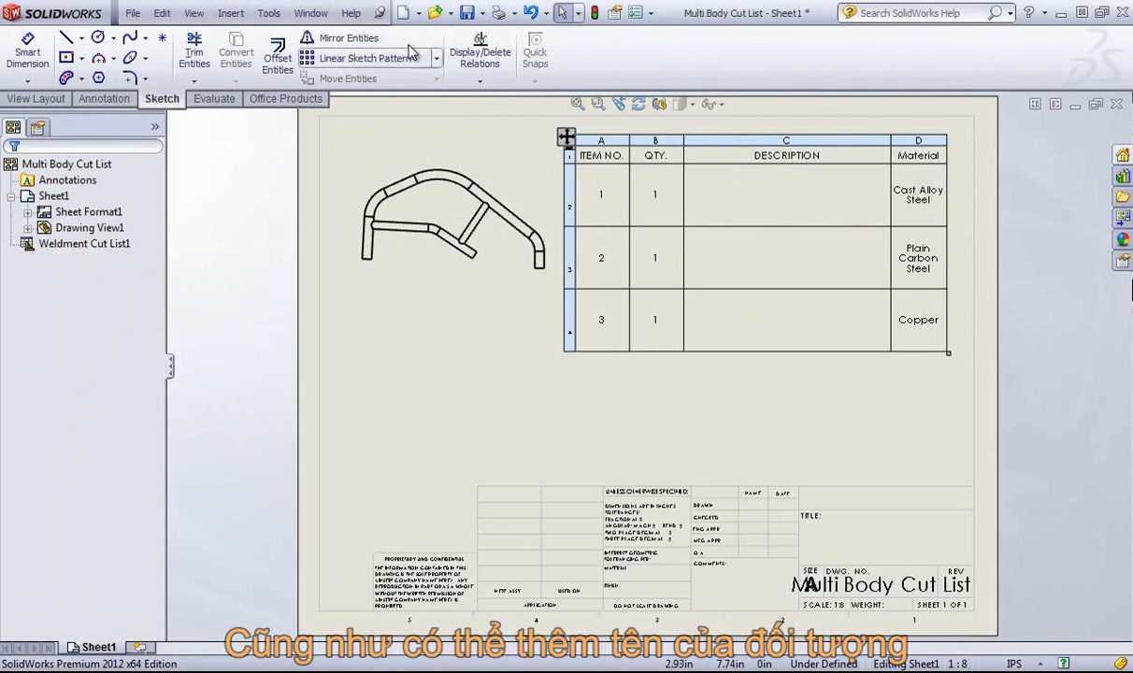
{"action": "left_click", "coordinate": [310, 12]}
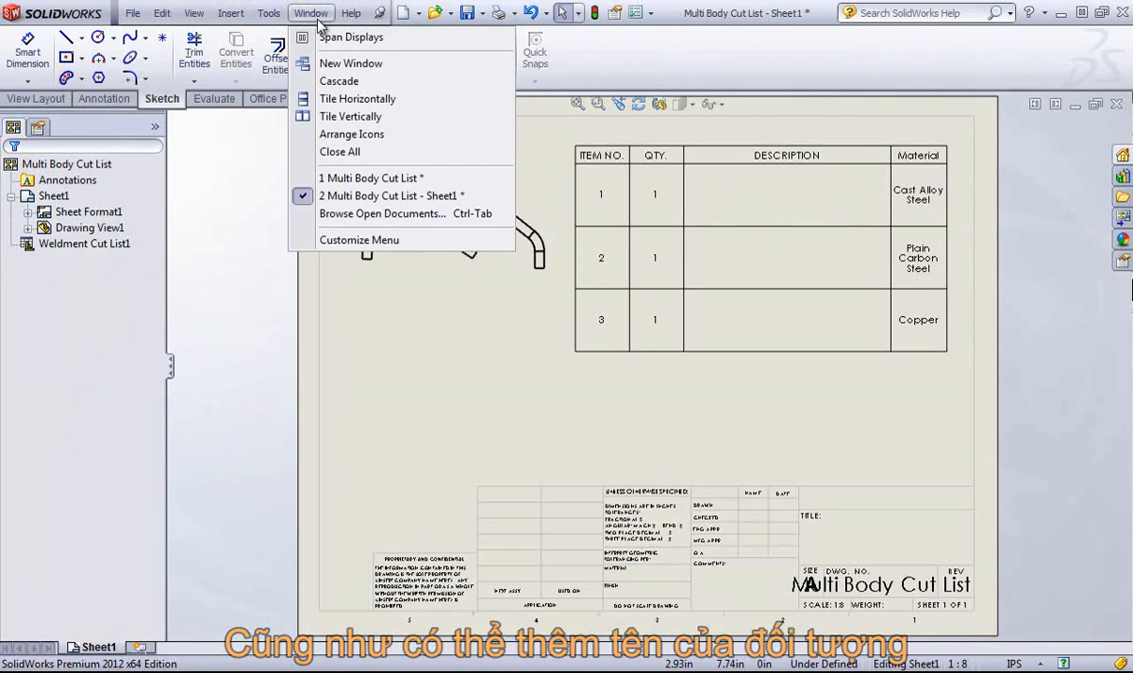
{"action": "left_click", "coordinate": [347, 179]}
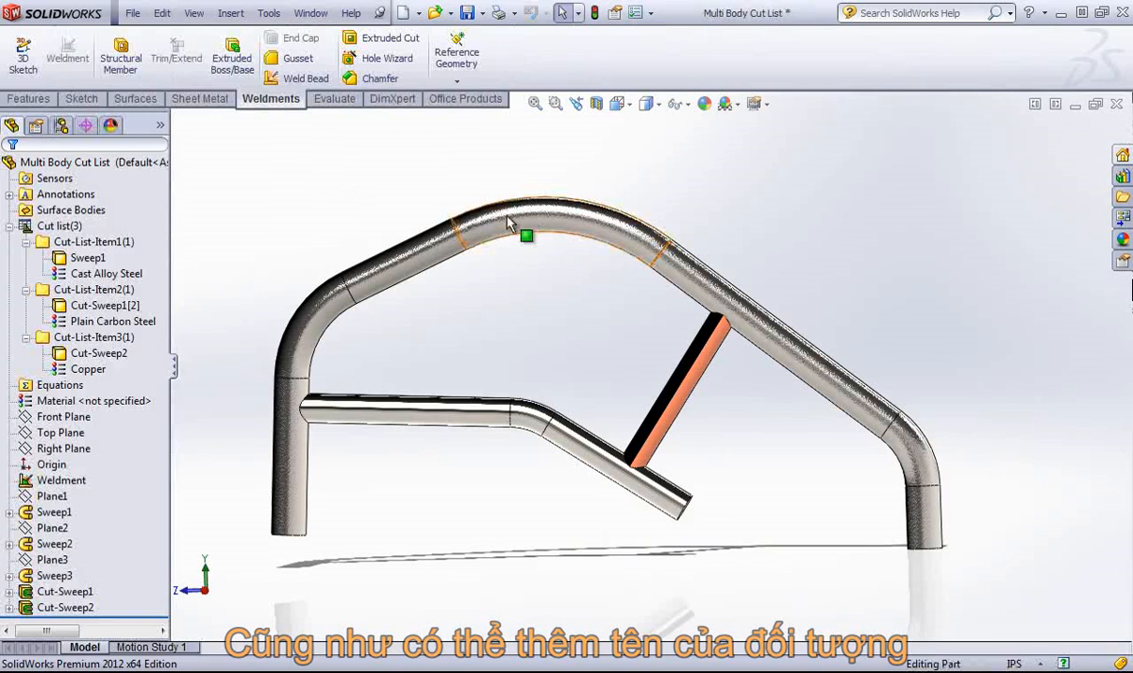
- Add a DESCRIPTION property with the value Top Tube to Cut-List-Item1
{"action": "left_click", "coordinate": [87, 258]}
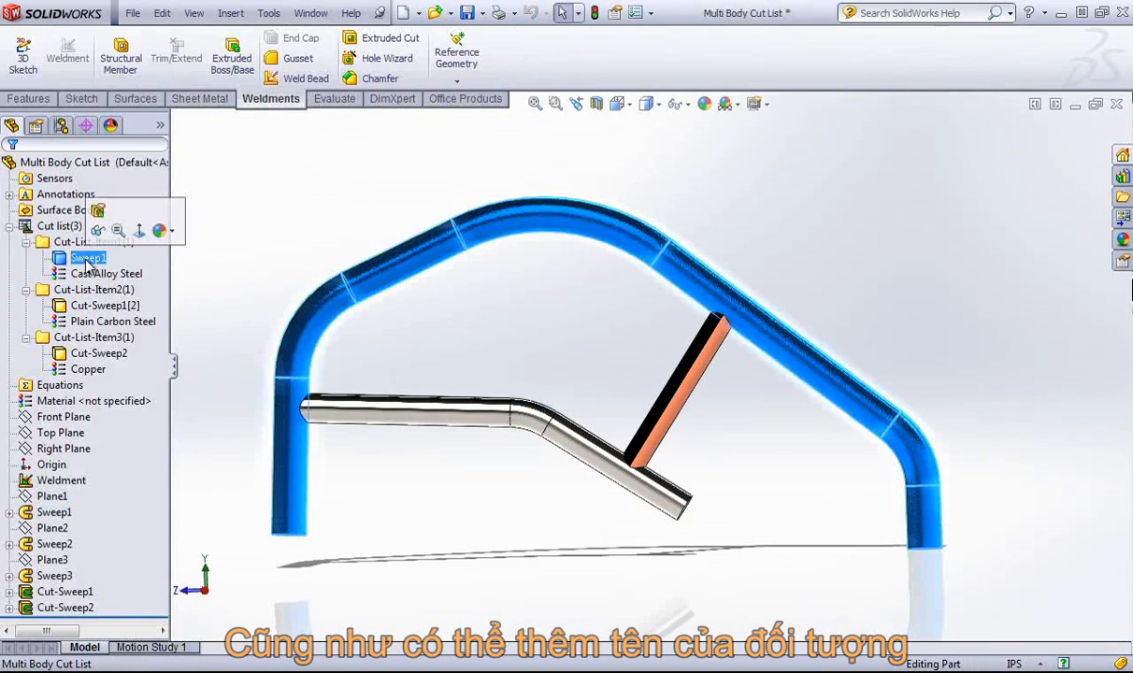
{"action": "left_click", "coordinate": [312, 227]}
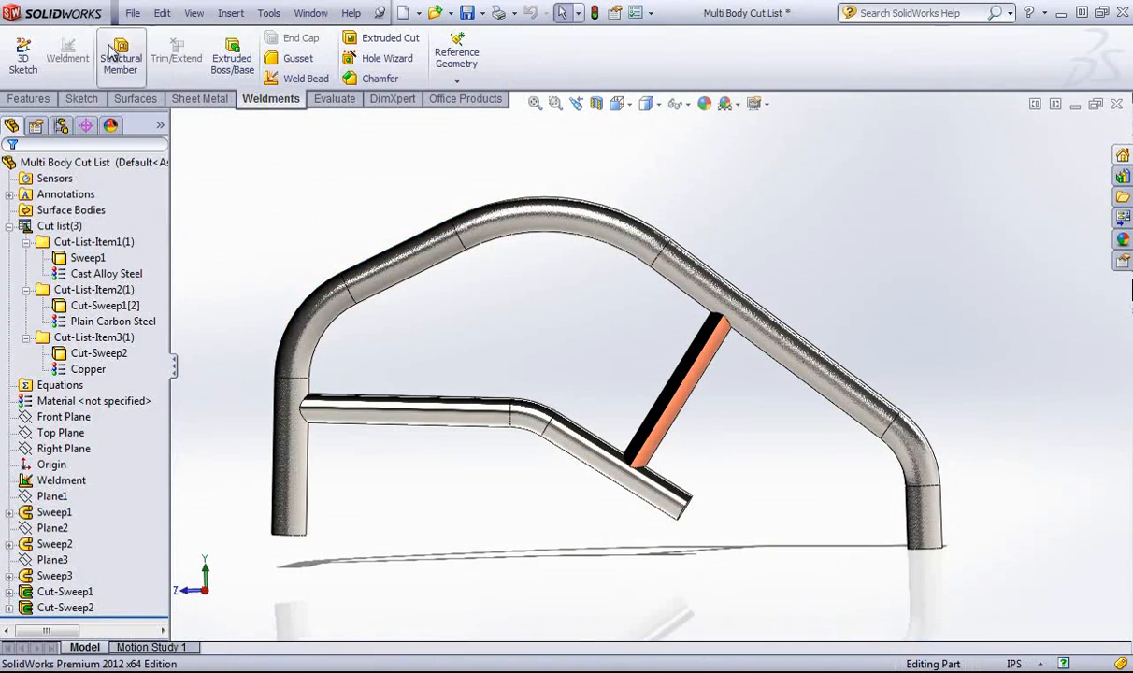
{"action": "right_click", "coordinate": [83, 258]}
{"action": "right_click", "coordinate": [67, 242]}
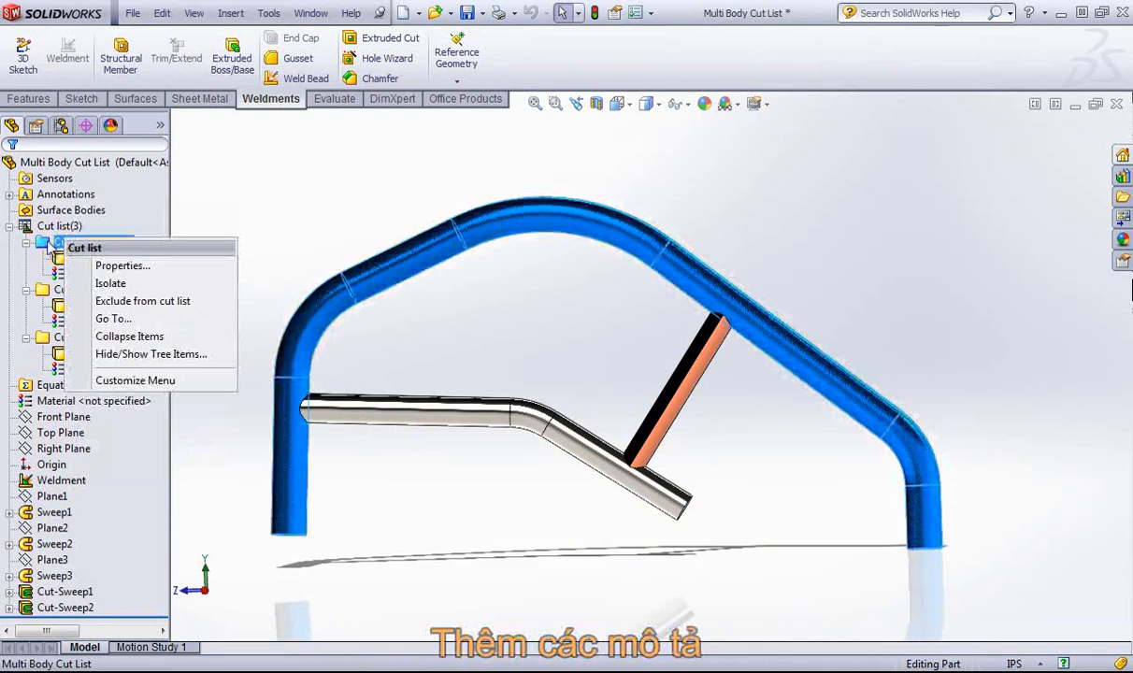
{"action": "left_click", "coordinate": [122, 266]}
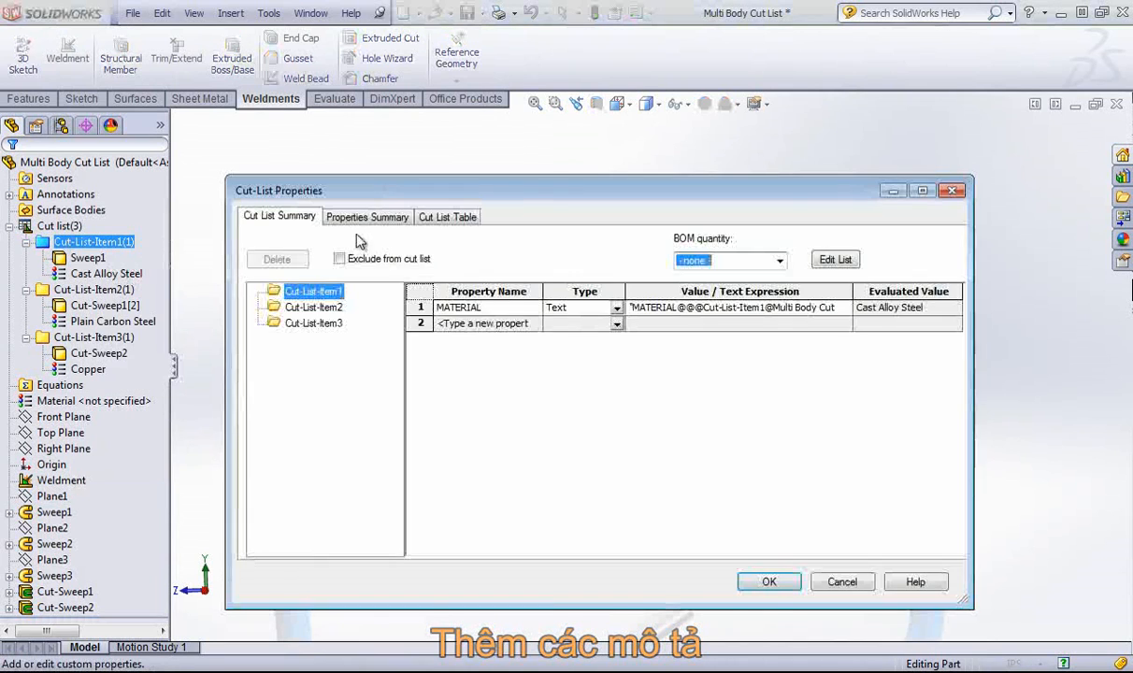
{"action": "left_click", "coordinate": [503, 322]}
{"action": "left_click", "coordinate": [535, 324]}
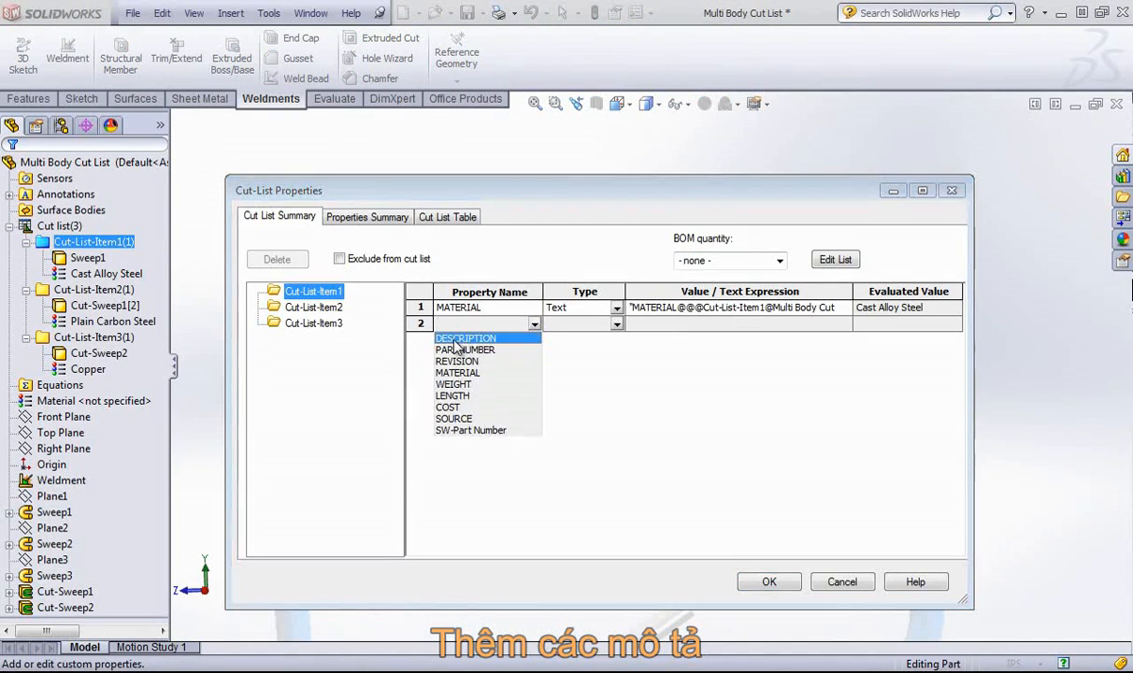
{"action": "left_click", "coordinate": [463, 340]}
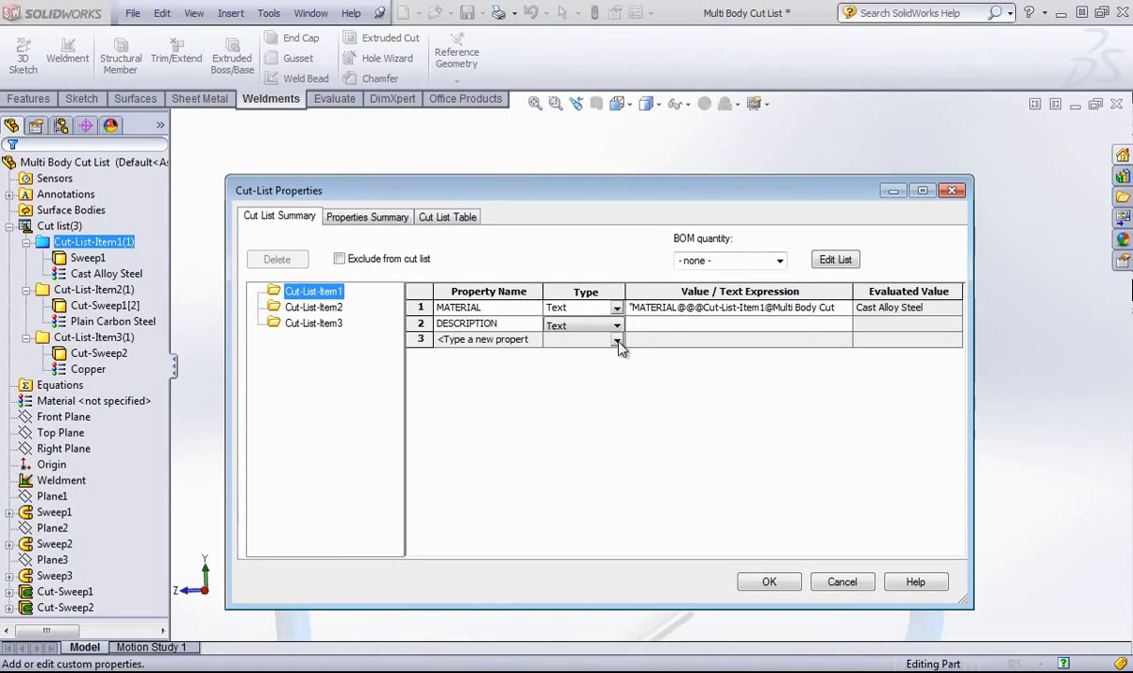
{"action": "left_click", "coordinate": [673, 323]}
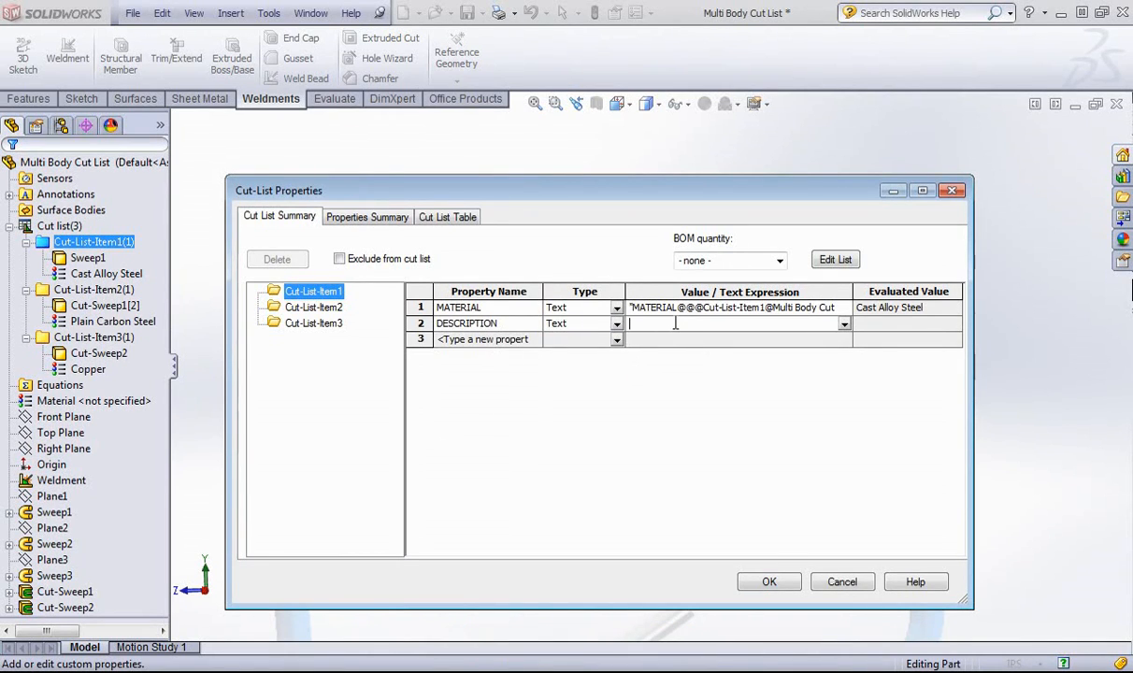
{"action": "type", "text": "Top T"}
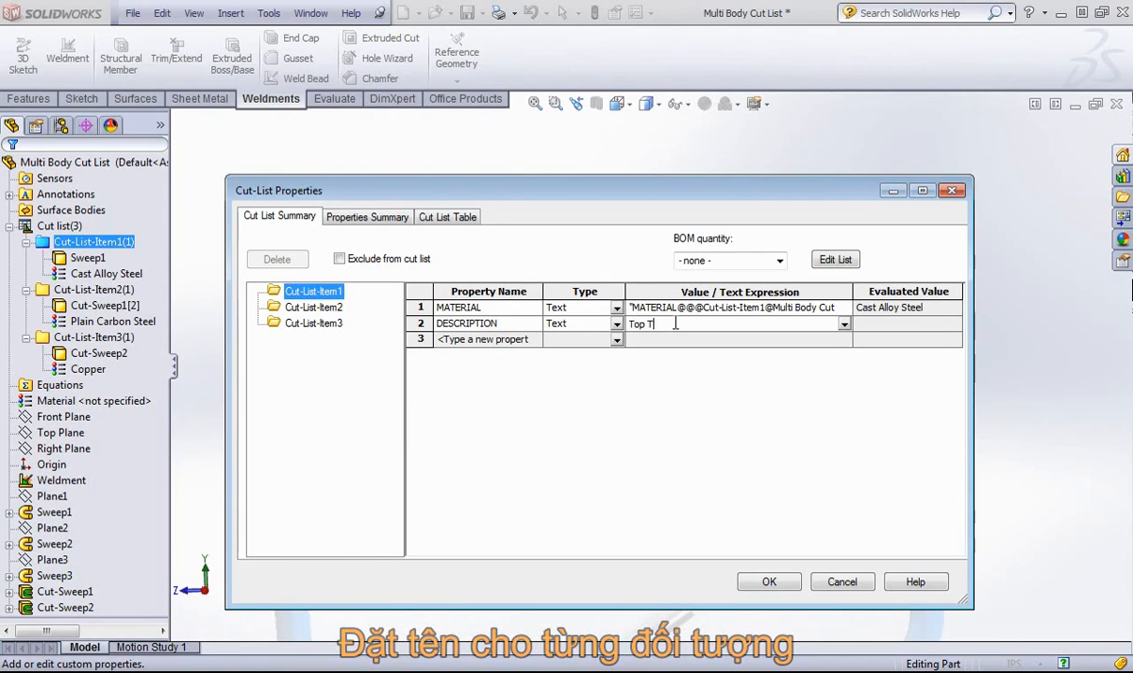
{"action": "type", "text": "ube"}
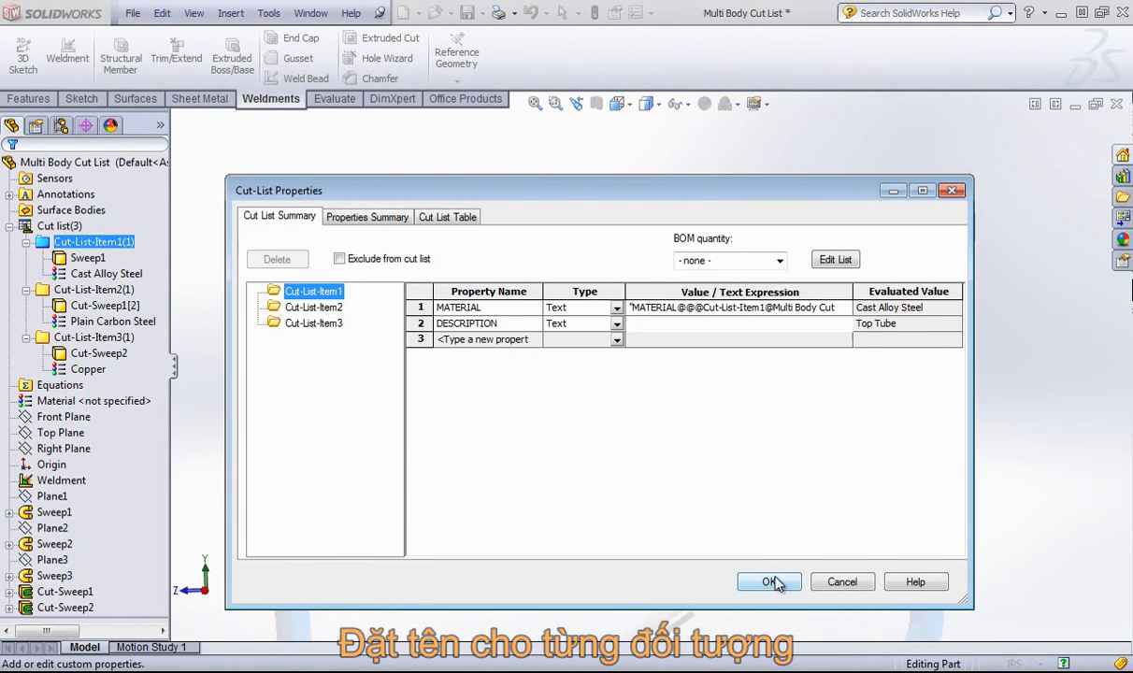
{"action": "left_click", "coordinate": [768, 581]}
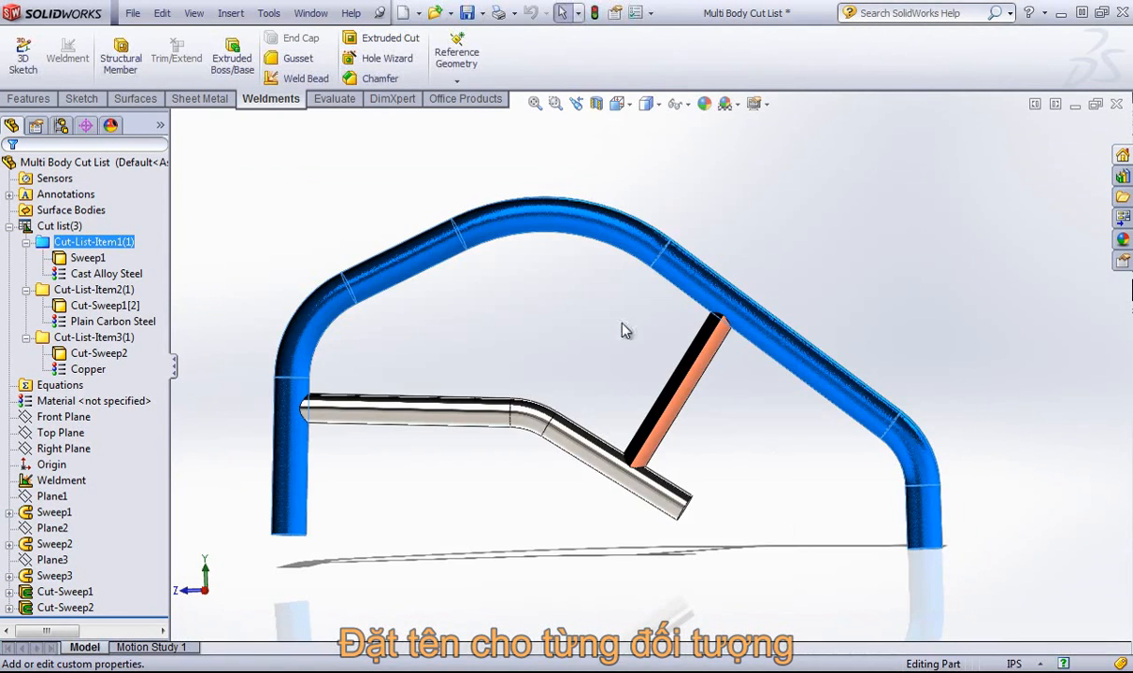
- Add a DESCRIPTION property with the value Bottom Tube to Cut-List-Item2
{"action": "right_click", "coordinate": [84, 304]}
{"action": "right_click", "coordinate": [82, 290]}
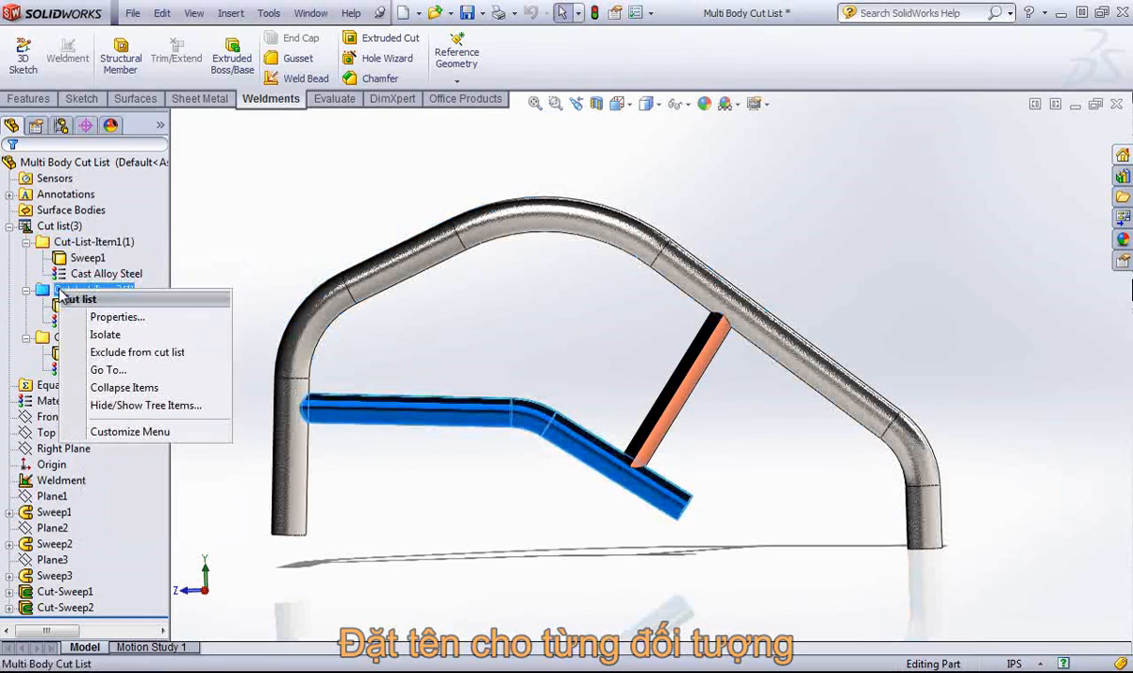
{"action": "left_click", "coordinate": [114, 318]}
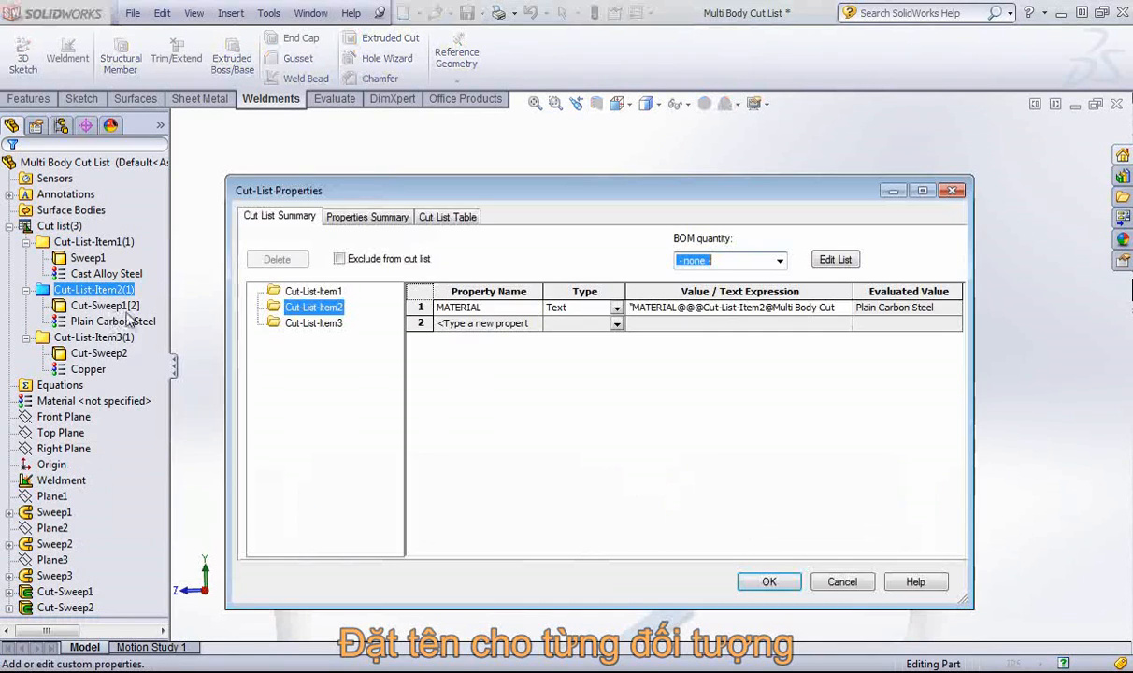
{"action": "left_click", "coordinate": [481, 323]}
{"action": "left_click", "coordinate": [533, 323]}
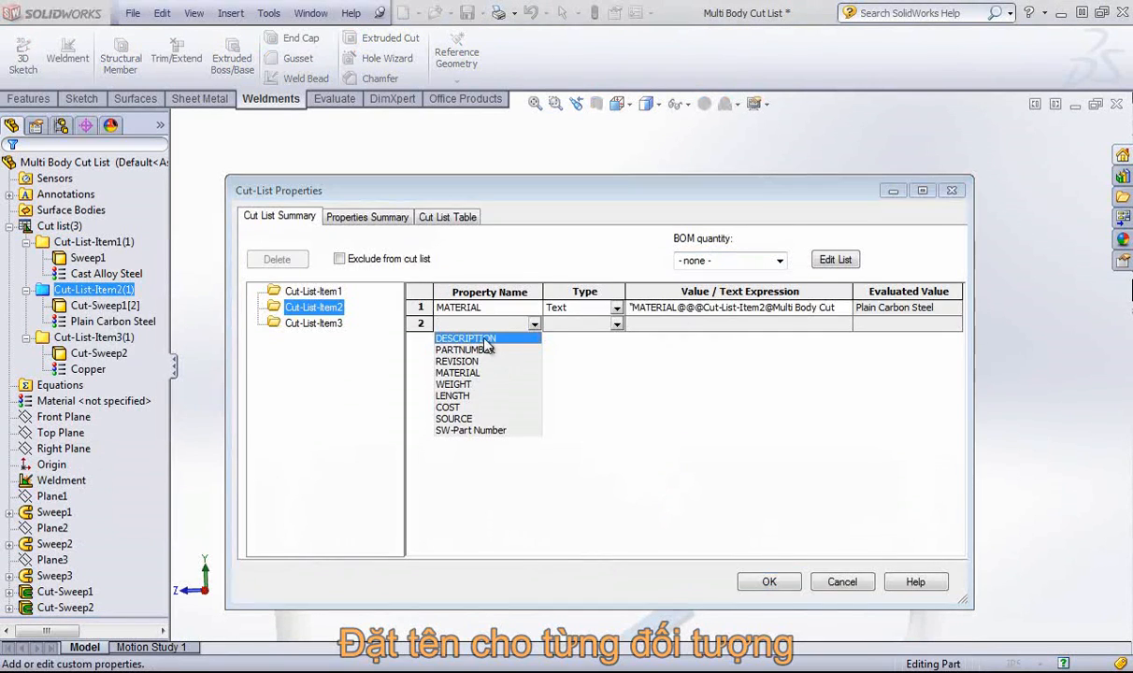
{"action": "left_click", "coordinate": [485, 340]}
{"action": "left_click", "coordinate": [720, 323]}
{"action": "type", "text": "N"}
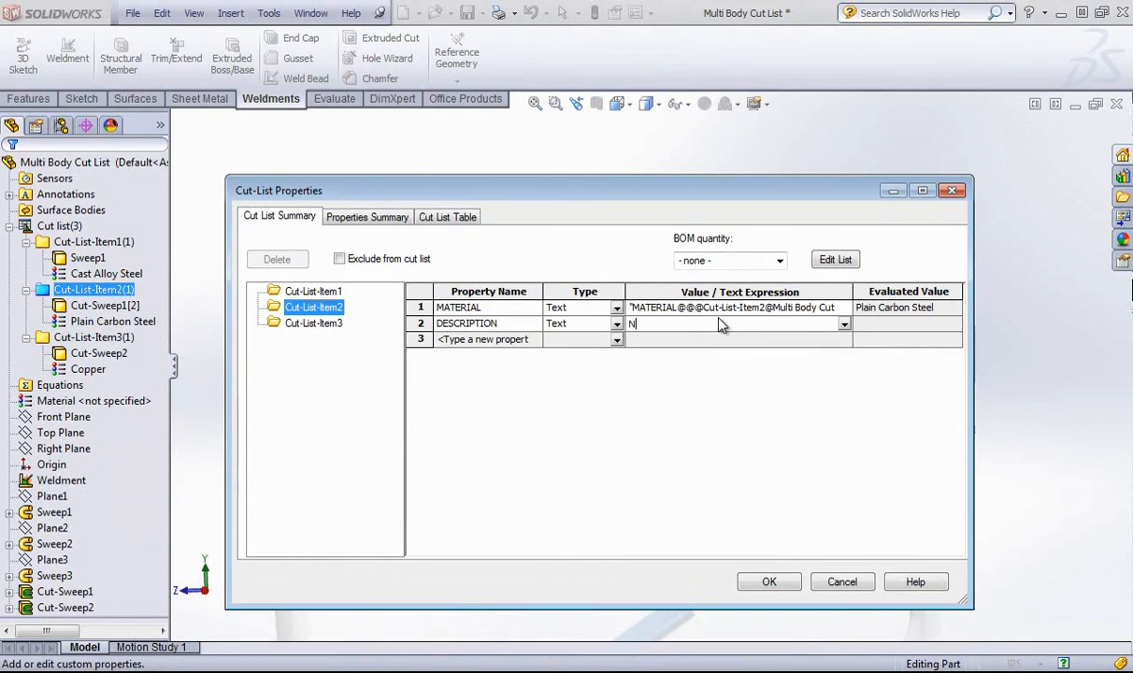
{"action": "key", "text": "BackSpace"}
{"action": "type", "text": "Bottom Tube"}
{"action": "left_click", "coordinate": [768, 582]}
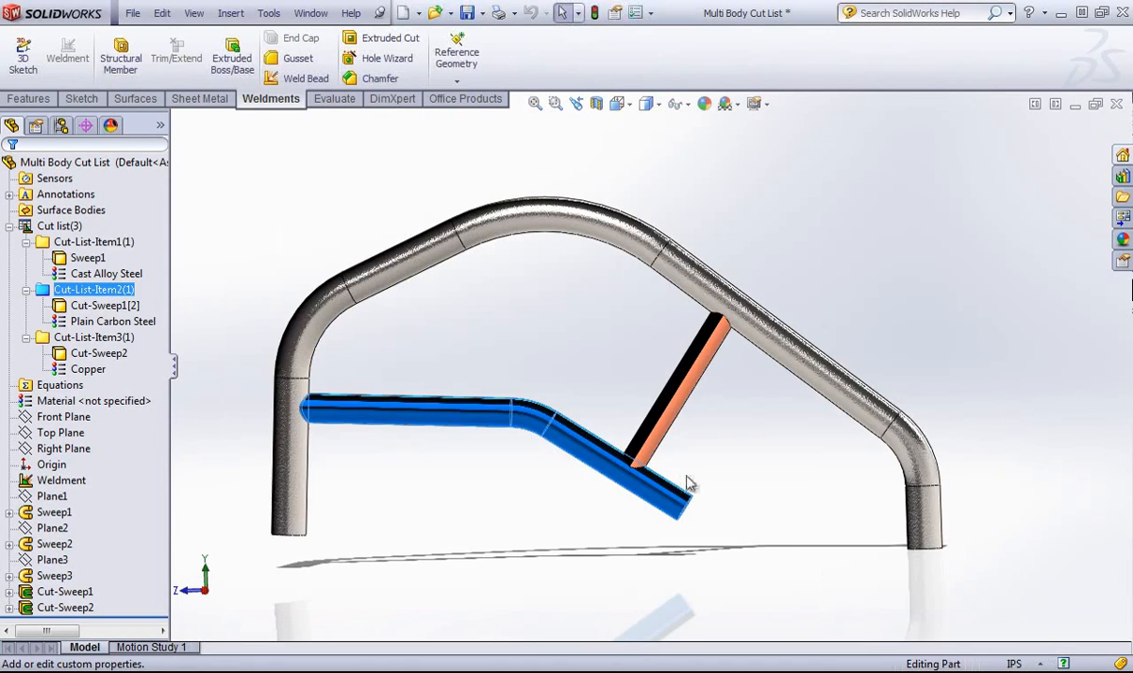
- Add a DESCRIPTION property with the value In Between to Cut-List-Item3
{"action": "right_click", "coordinate": [93, 338]}
{"action": "left_click", "coordinate": [122, 369]}
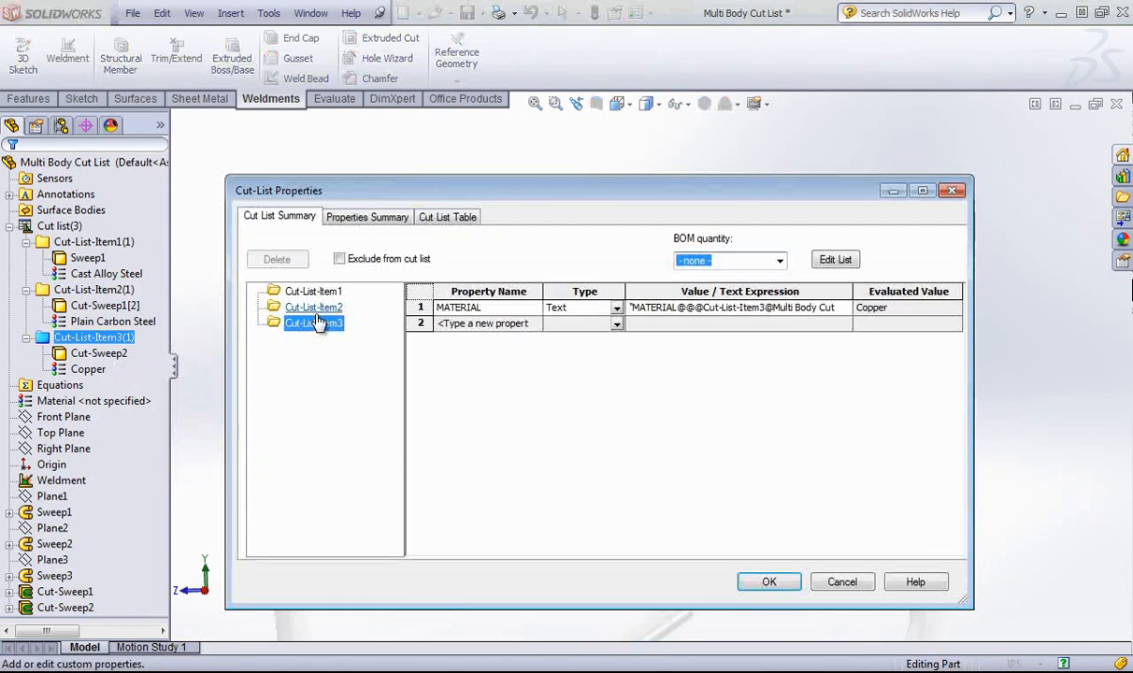
{"action": "left_click", "coordinate": [530, 324]}
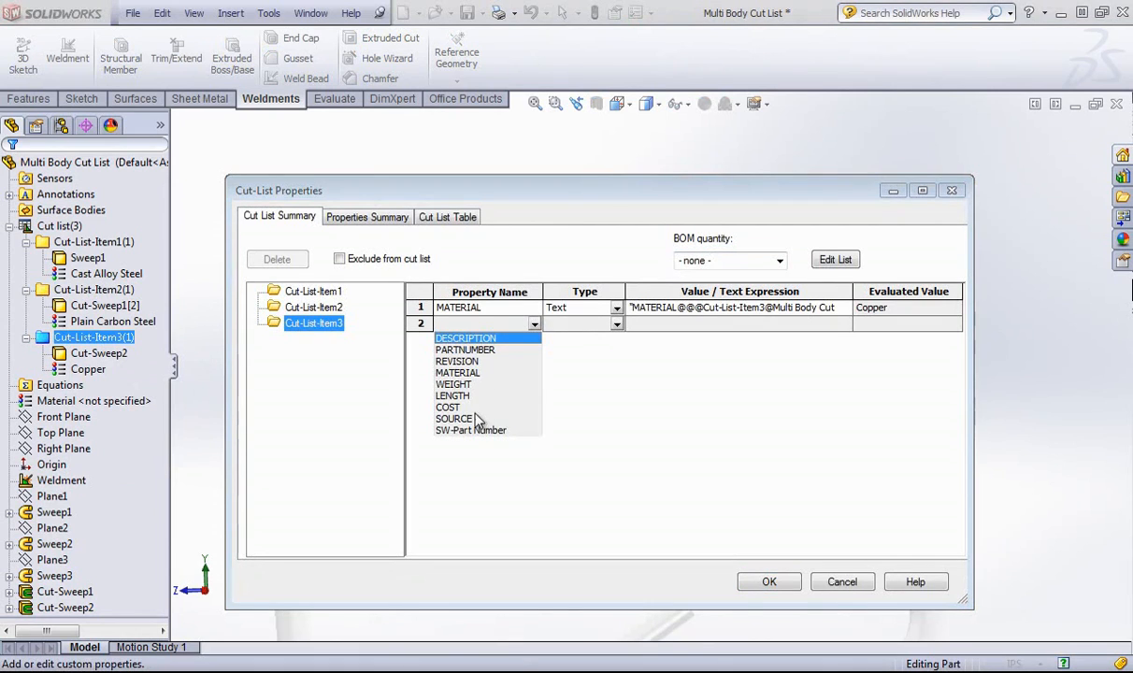
{"action": "left_click", "coordinate": [465, 338]}
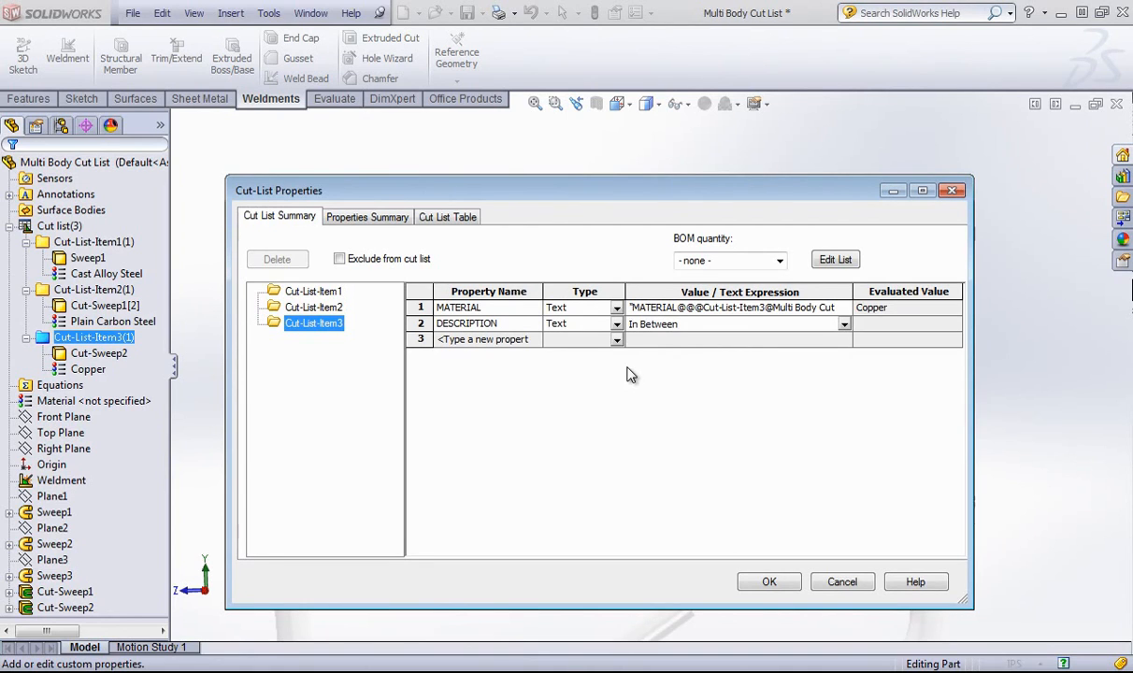
- Review the properties of all three cut list items and accept the cut list properties
{"action": "left_click", "coordinate": [303, 309]}
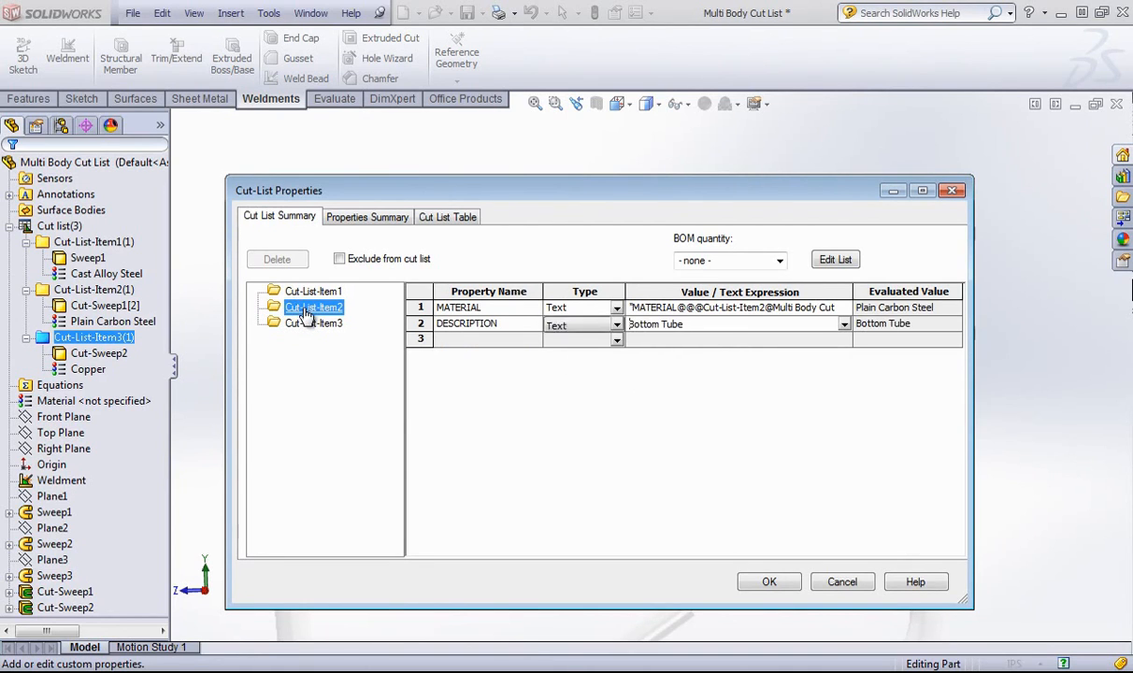
{"action": "left_click", "coordinate": [318, 322]}
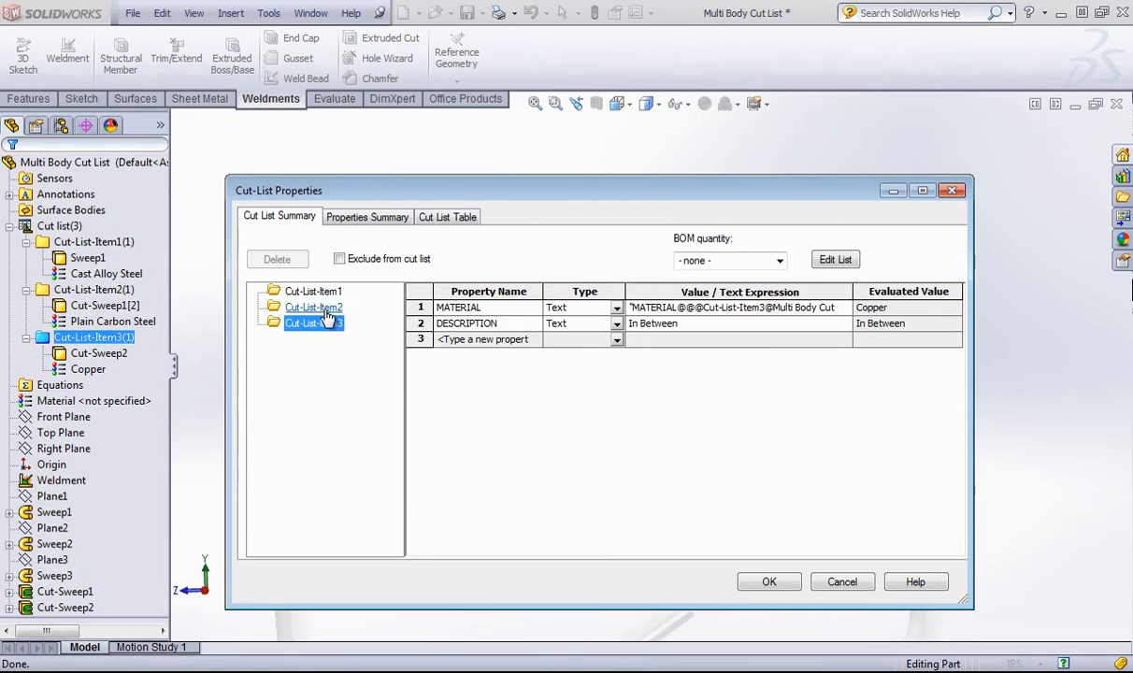
{"action": "left_click", "coordinate": [322, 310]}
{"action": "left_click", "coordinate": [308, 292]}
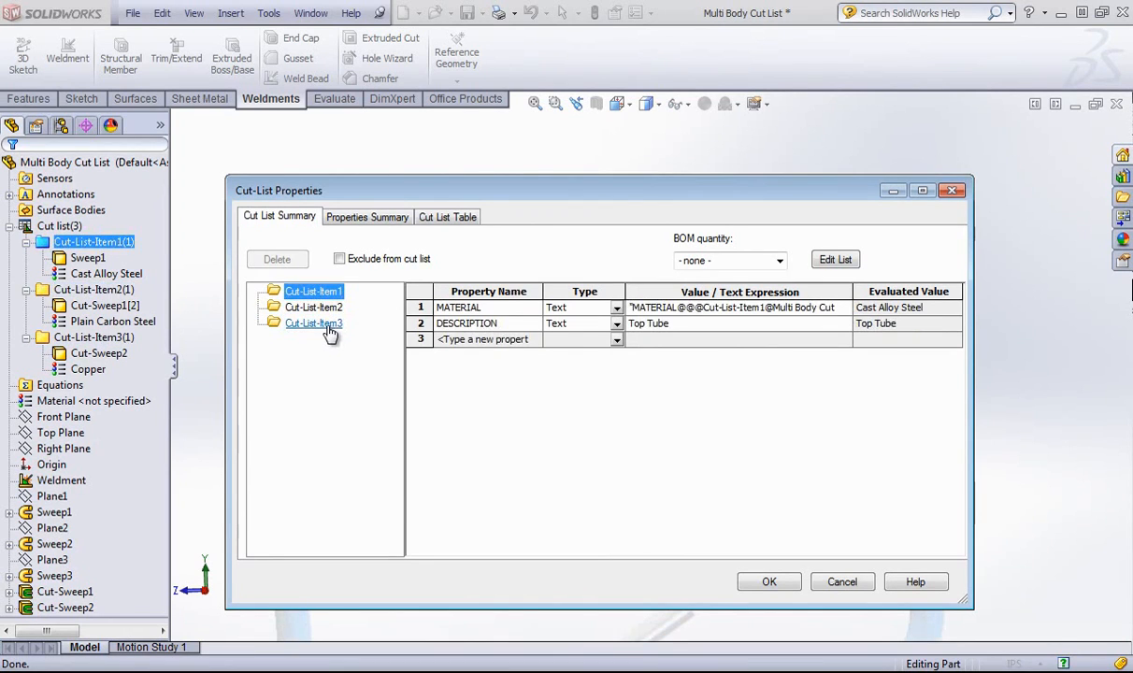
{"action": "left_click", "coordinate": [318, 323]}
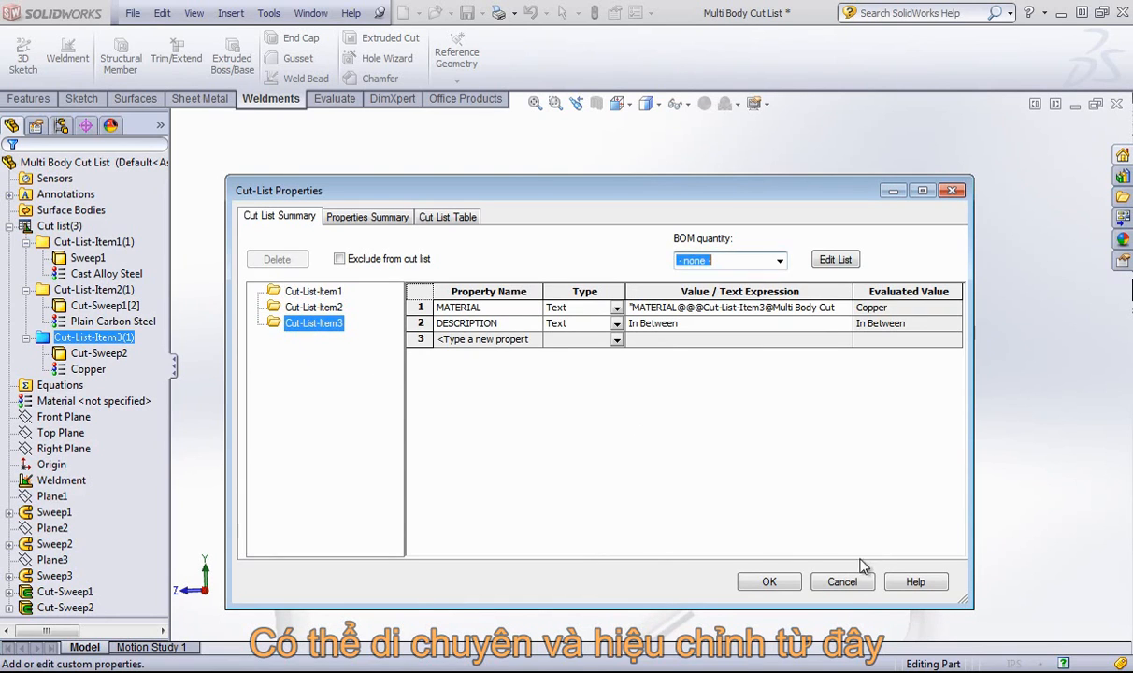
{"action": "left_click", "coordinate": [768, 581]}
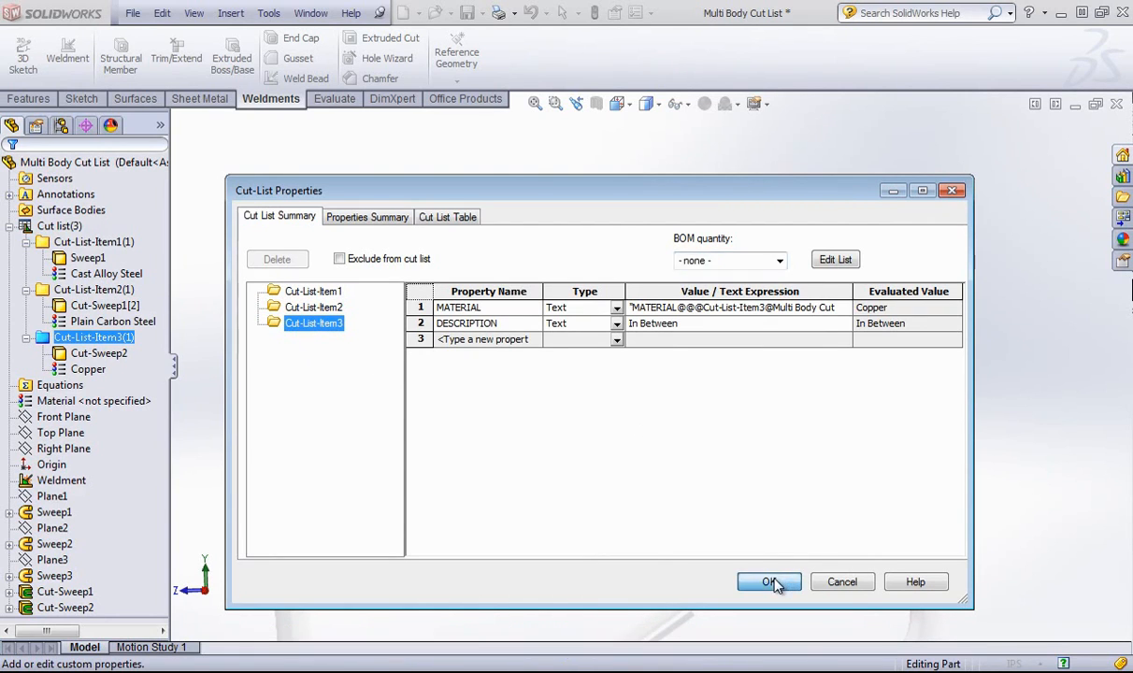
- Switch to the Multi Body Cut List drawing and insert a column to the right of the Material column in the cut list table
{"action": "left_click", "coordinate": [310, 13]}
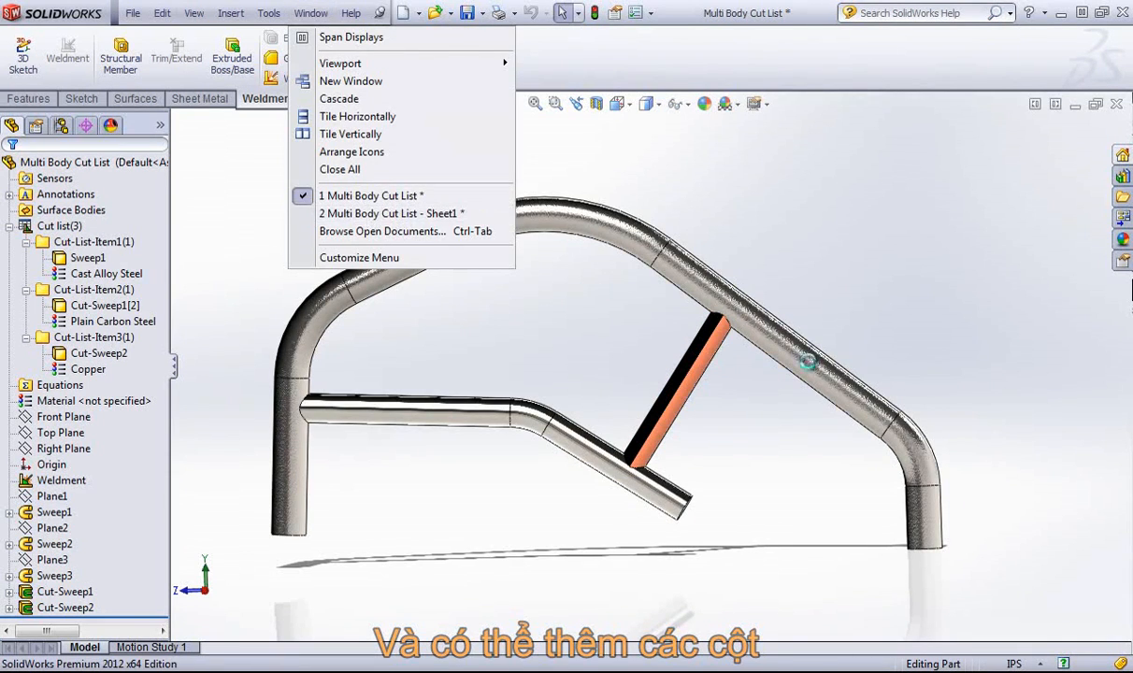
{"action": "left_click", "coordinate": [370, 214]}
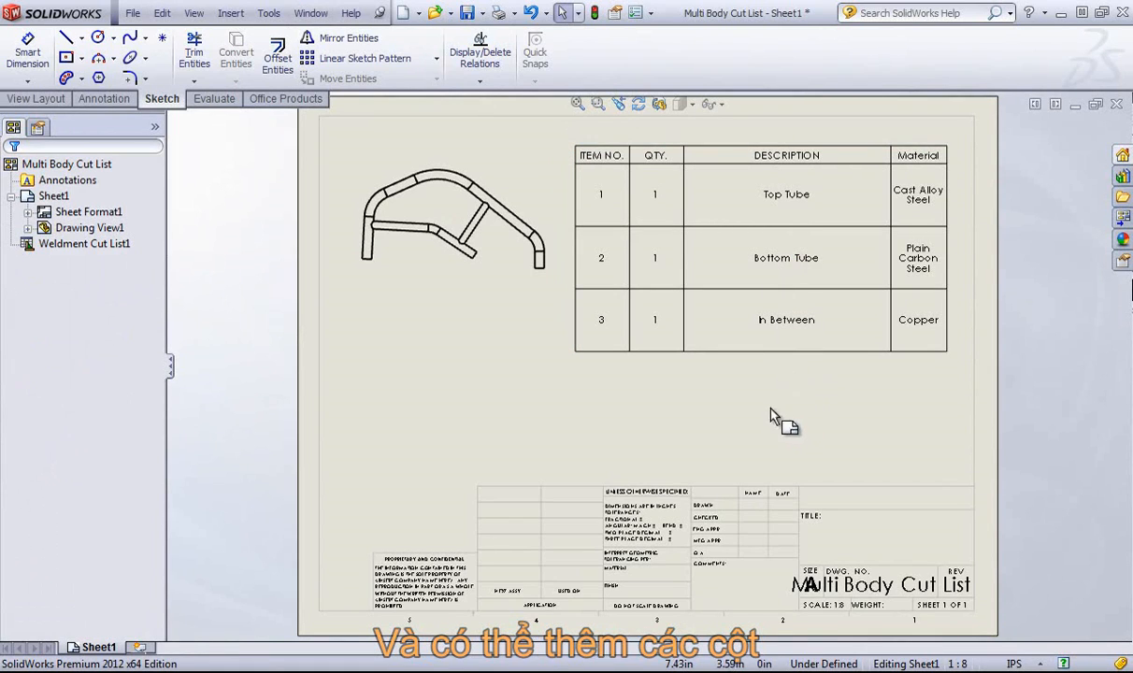
{"action": "left_click", "coordinate": [905, 143]}
{"action": "right_click", "coordinate": [905, 148]}
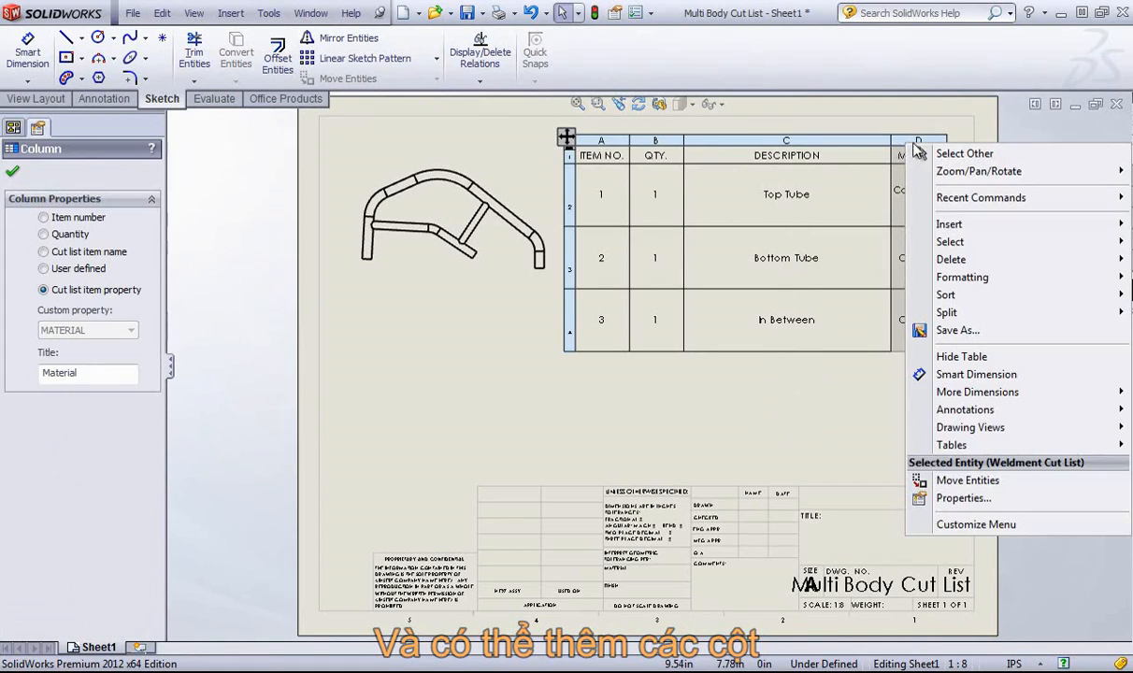
{"action": "mouse_move", "coordinate": [972, 228]}
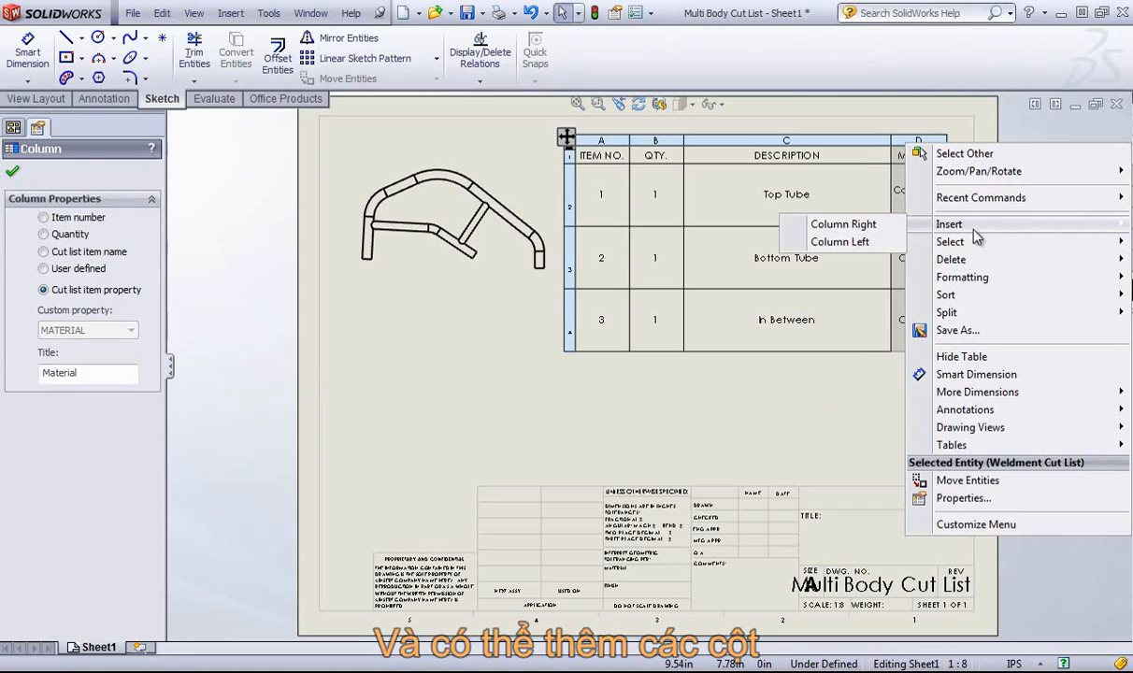
{"action": "left_click", "coordinate": [835, 225]}
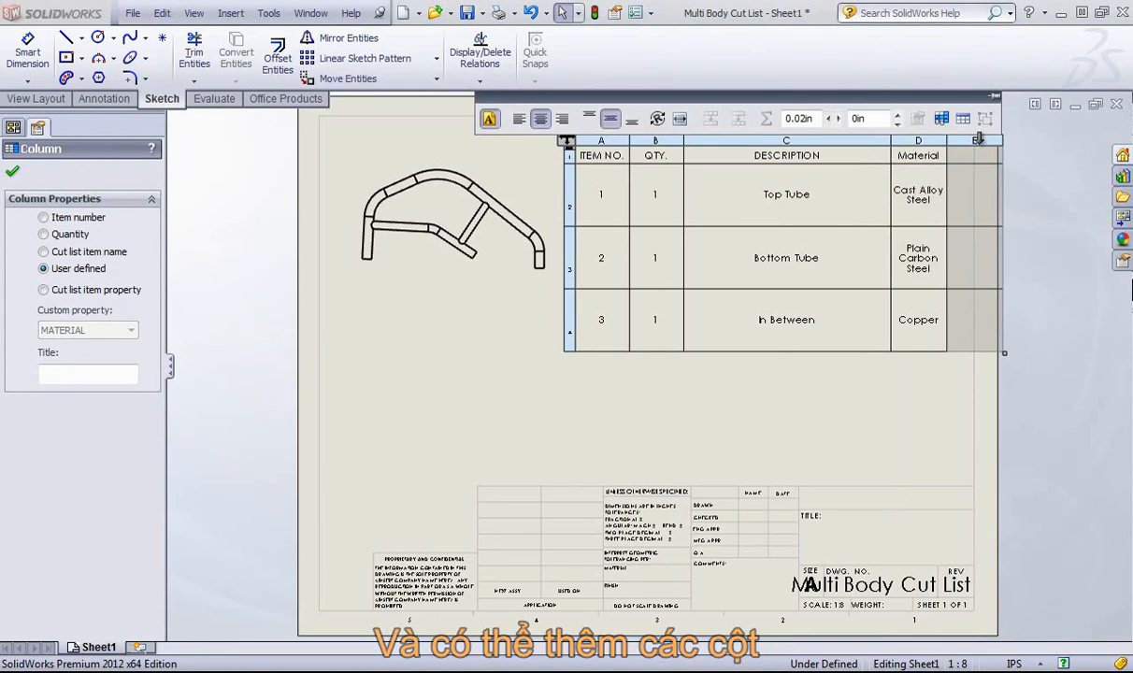
- Set the new table column to show the UNIT_OF_MEASURE cut list item property and accept the column settings
{"action": "left_click", "coordinate": [43, 291]}
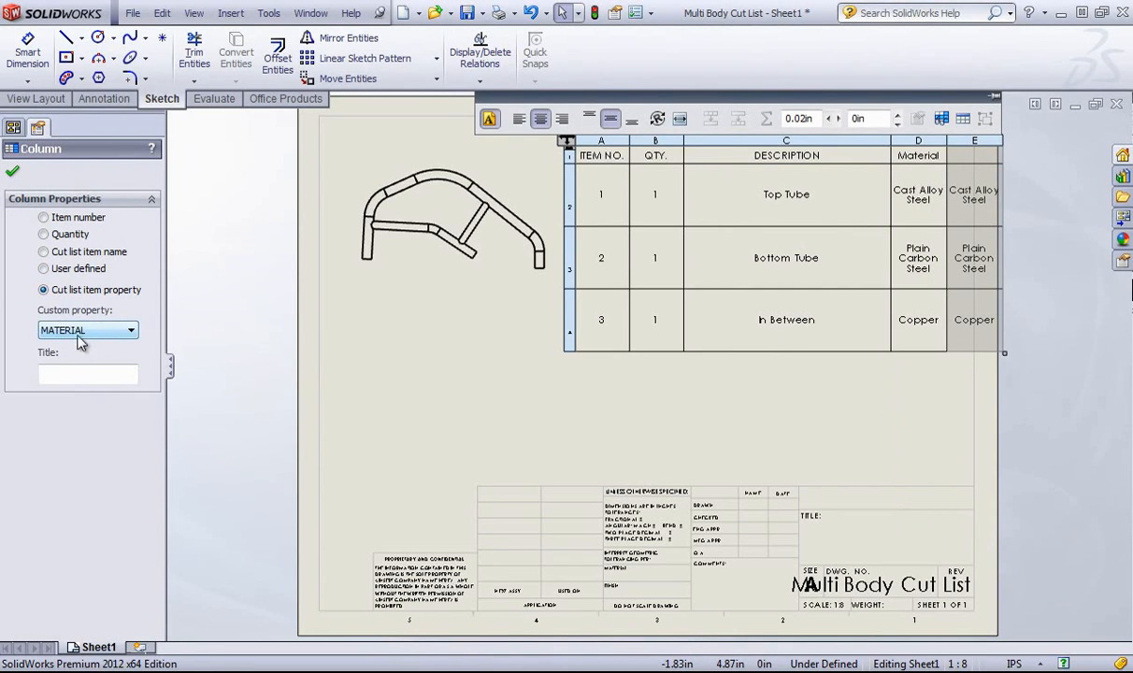
{"action": "left_click", "coordinate": [81, 333]}
{"action": "left_click", "coordinate": [75, 362]}
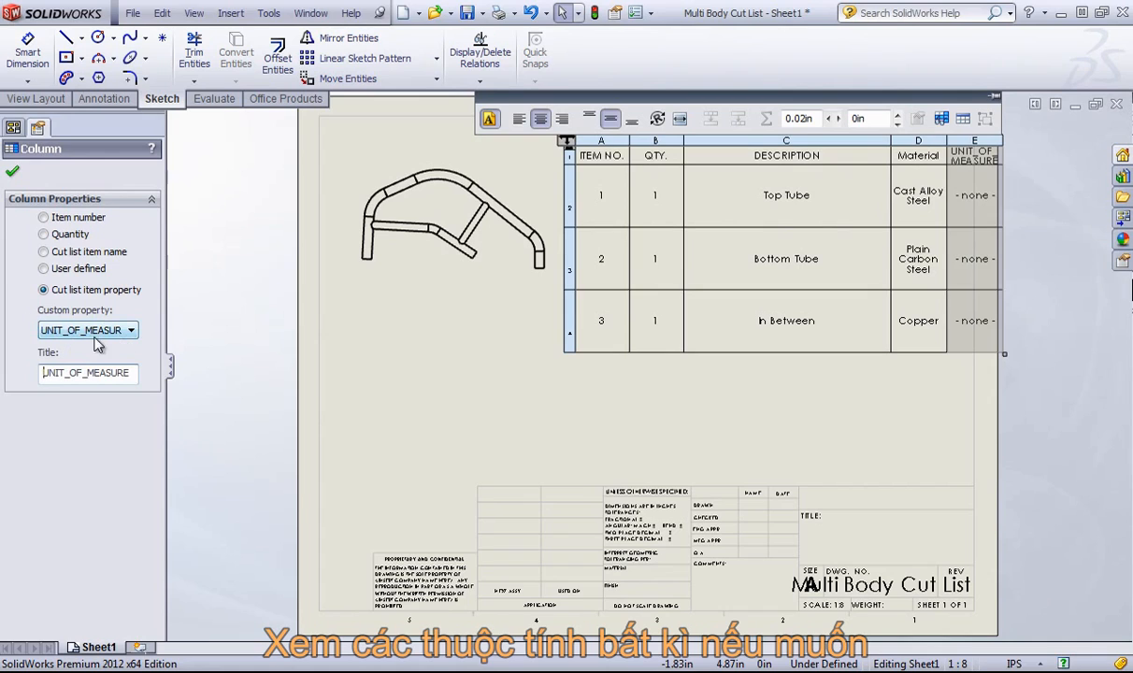
{"action": "left_click", "coordinate": [13, 172]}
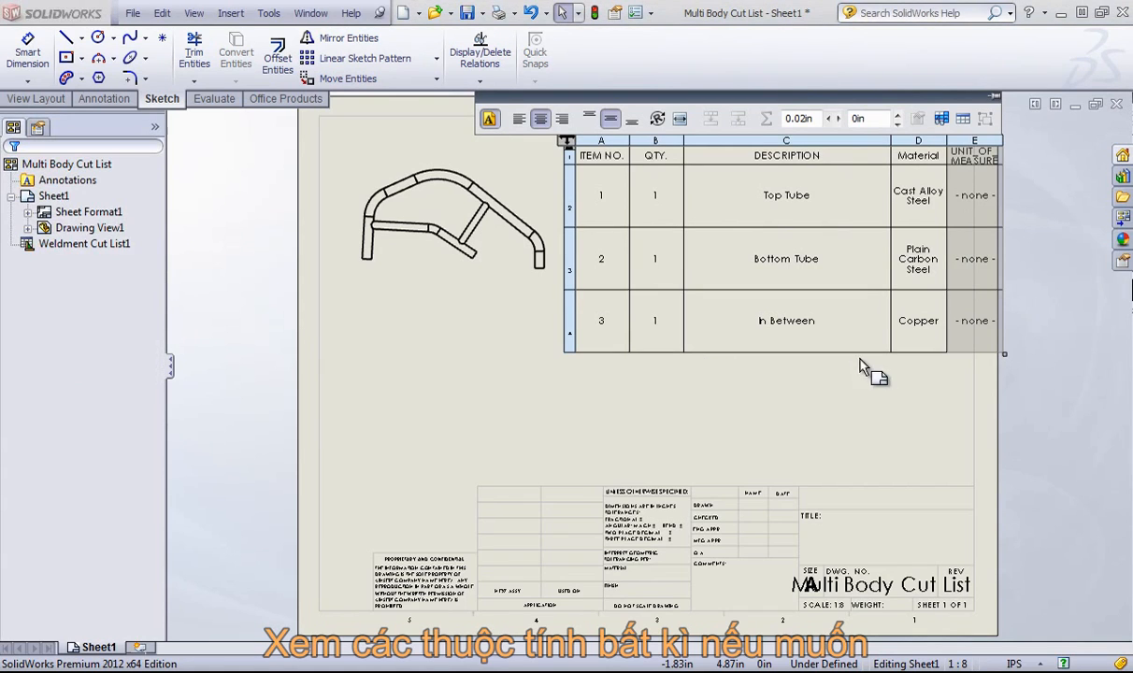
{"action": "left_click", "coordinate": [978, 139]}
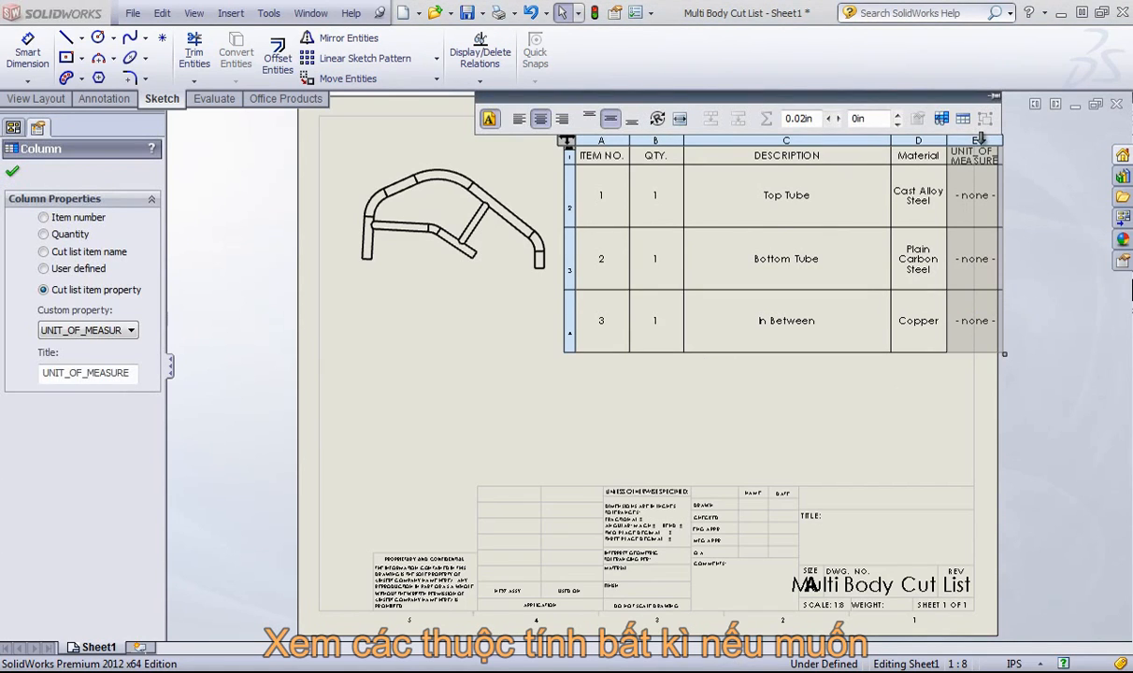
{"action": "left_click", "coordinate": [13, 173]}
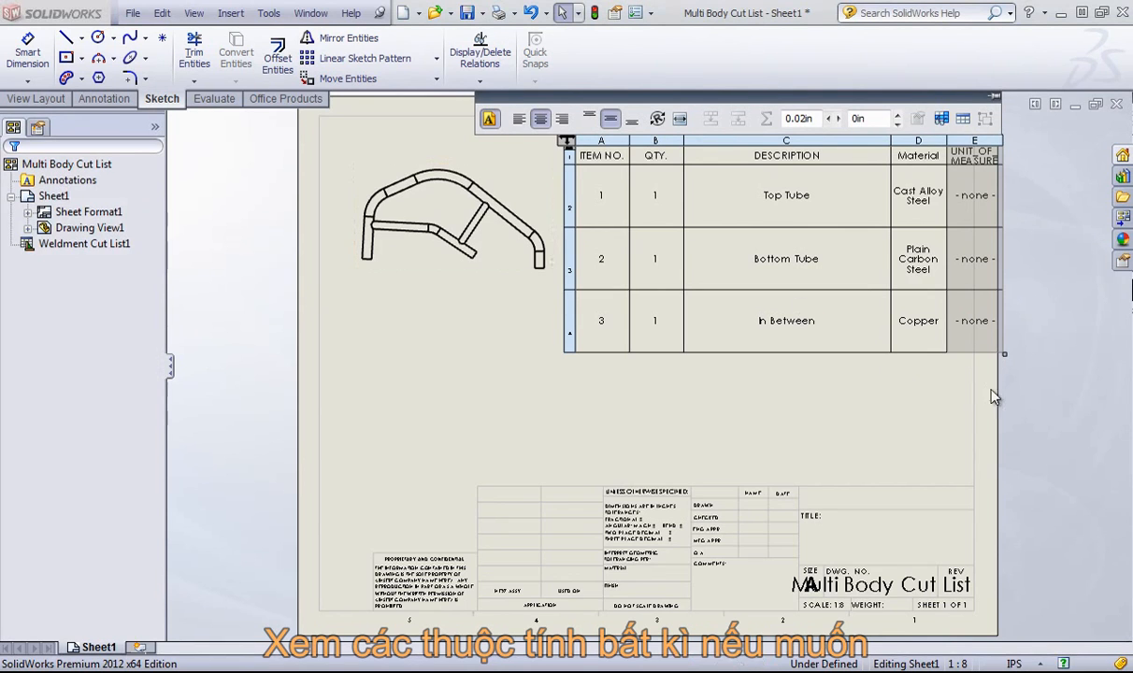
- Delete the UNIT_OF_MEASURE column from the cut list table
{"action": "left_click", "coordinate": [975, 140]}
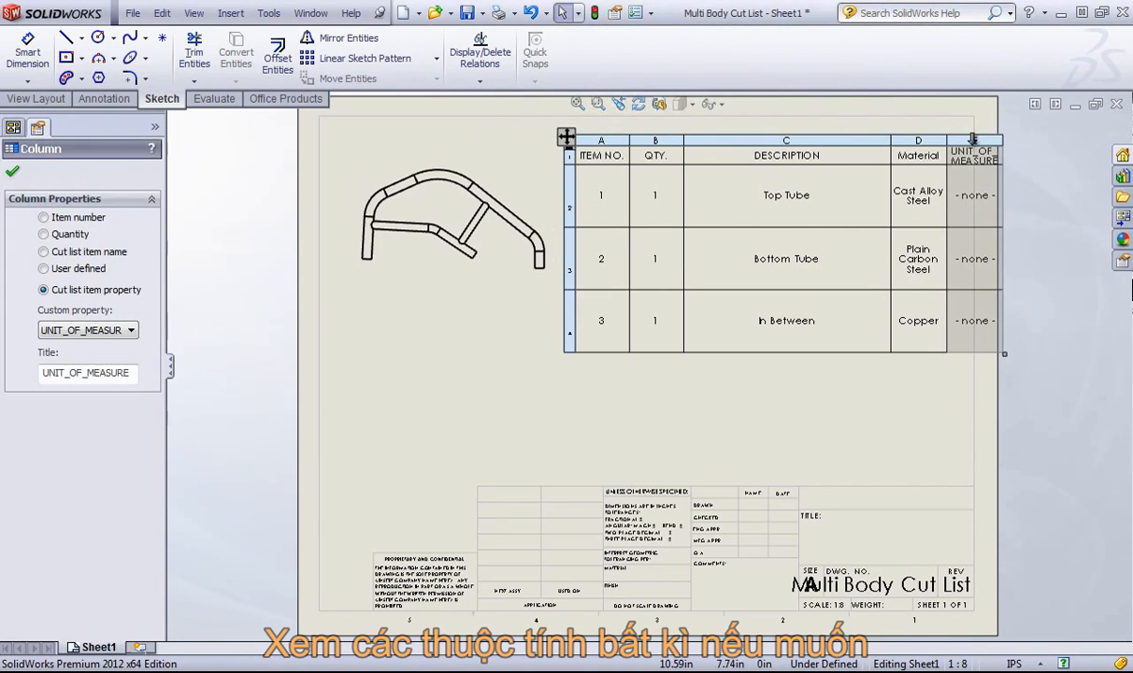
{"action": "right_click", "coordinate": [973, 151]}
{"action": "mouse_move", "coordinate": [952, 262]}
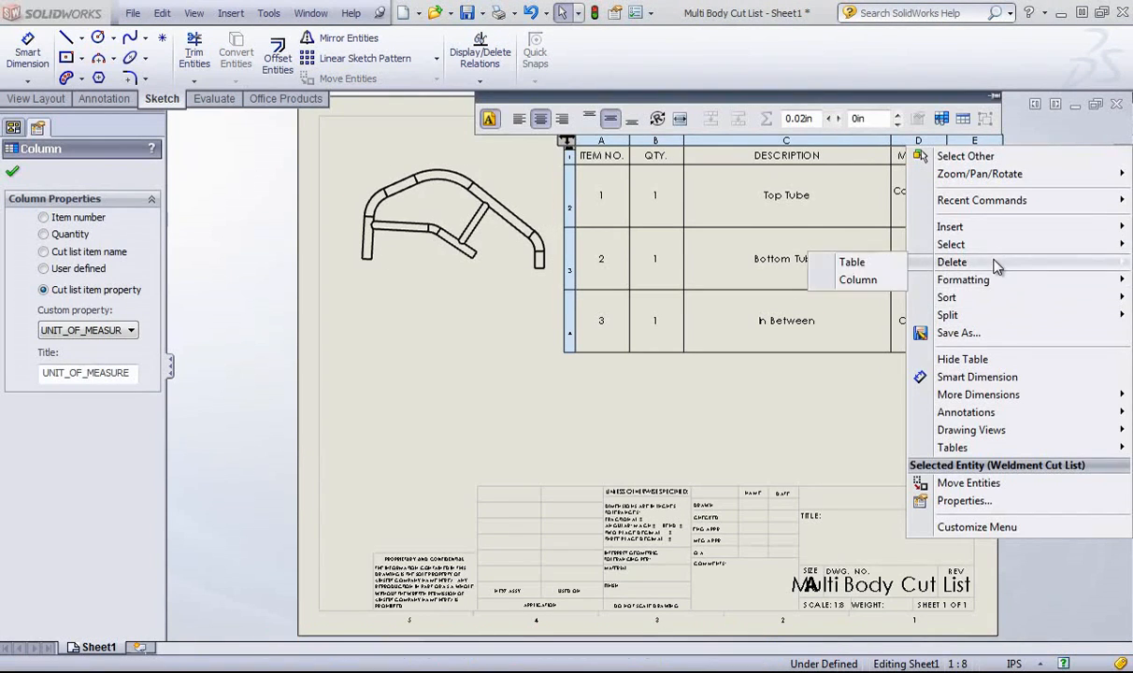
{"action": "left_click", "coordinate": [857, 280]}
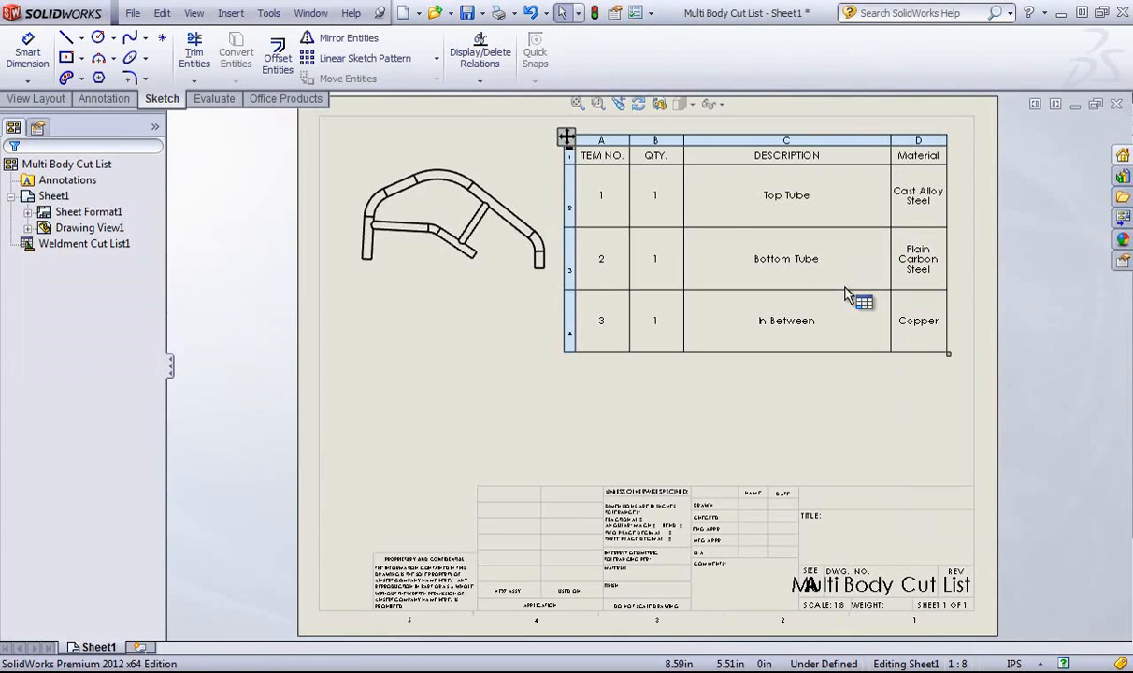
{"action": "left_click", "coordinate": [762, 384]}
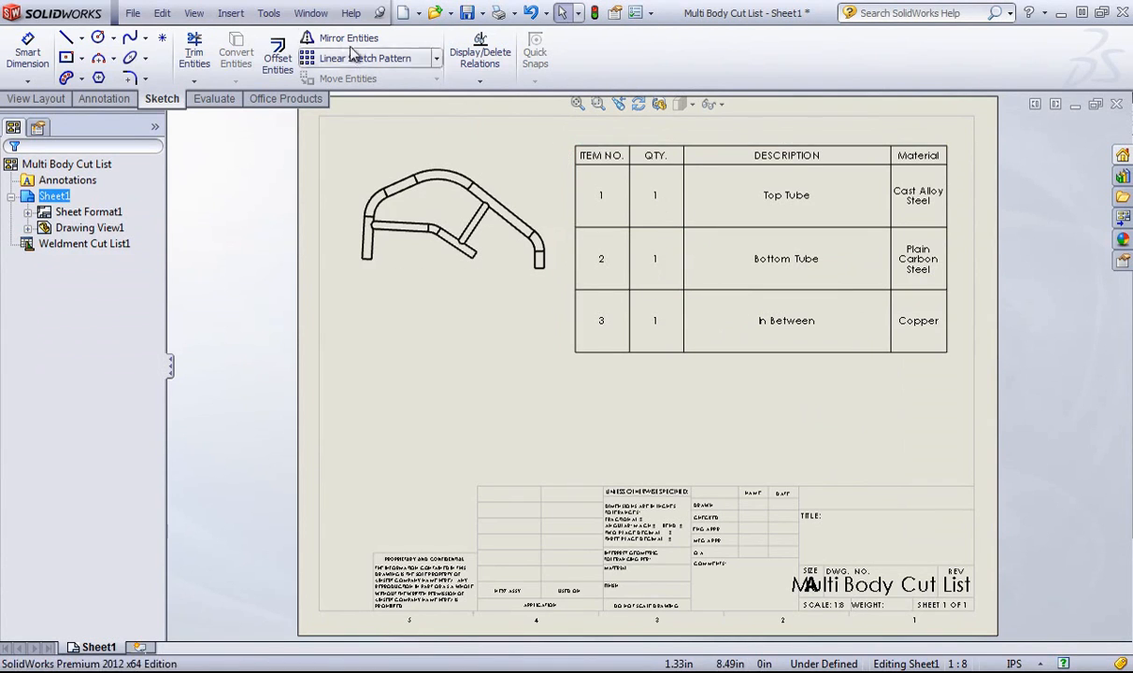
- Return to the part and create one copy of the top tube body, moved about 9.44 in upward along Y
{"action": "left_click", "coordinate": [310, 14]}
{"action": "left_click", "coordinate": [389, 182]}
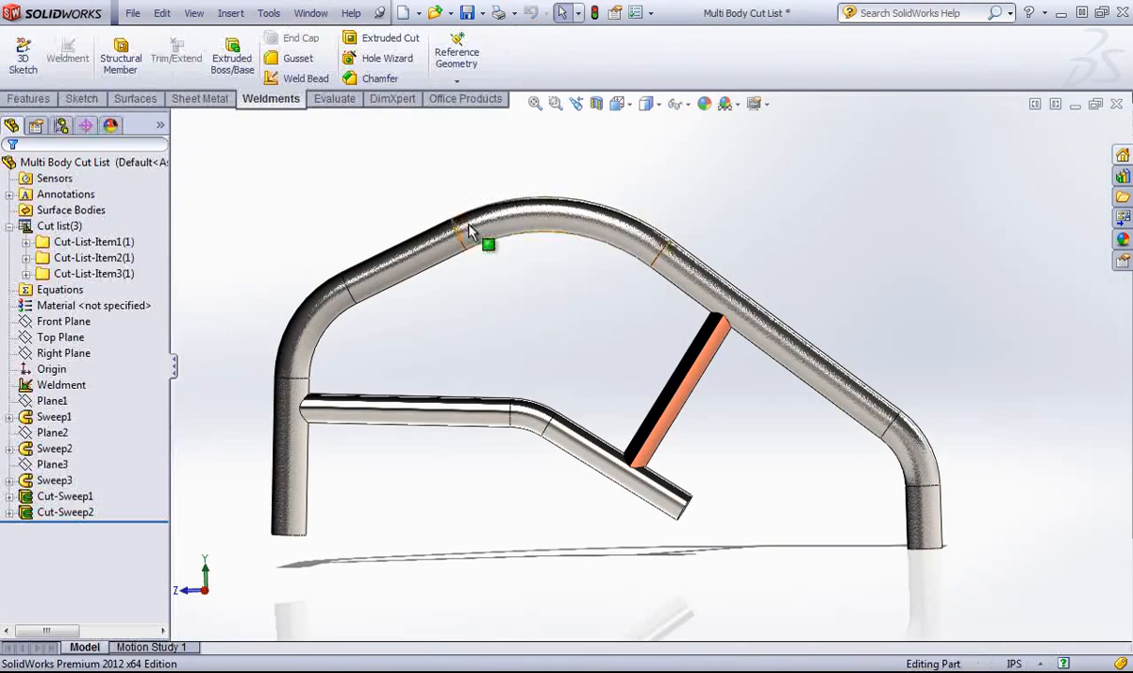
{"action": "left_click", "coordinate": [28, 99]}
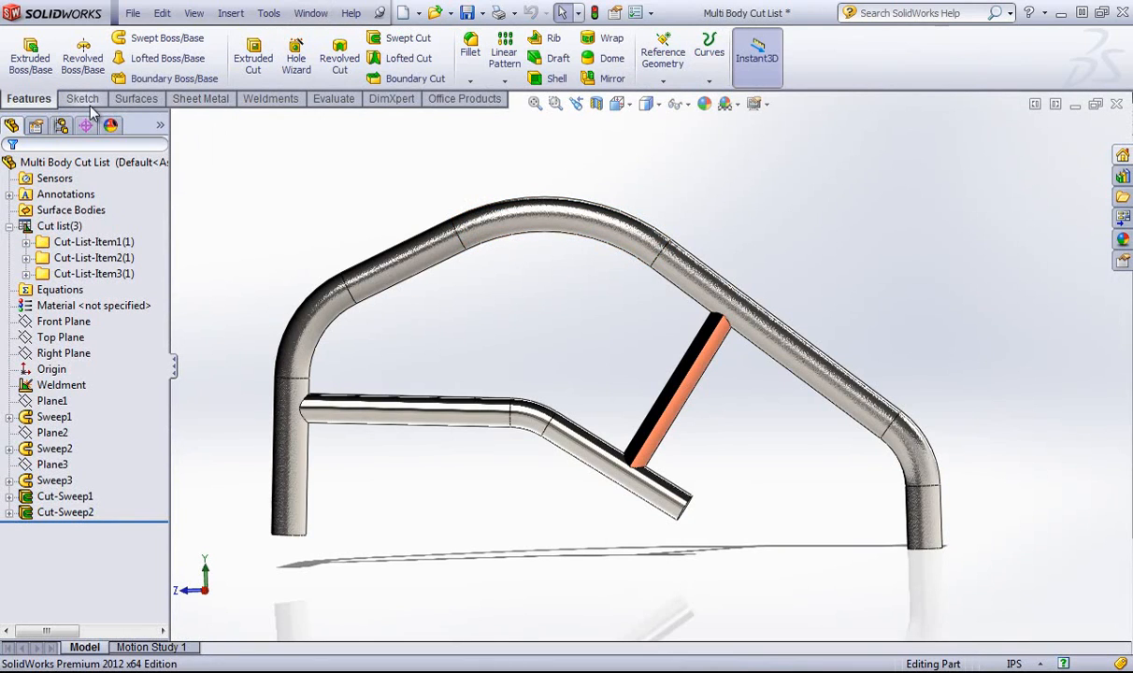
{"action": "left_click", "coordinate": [136, 99]}
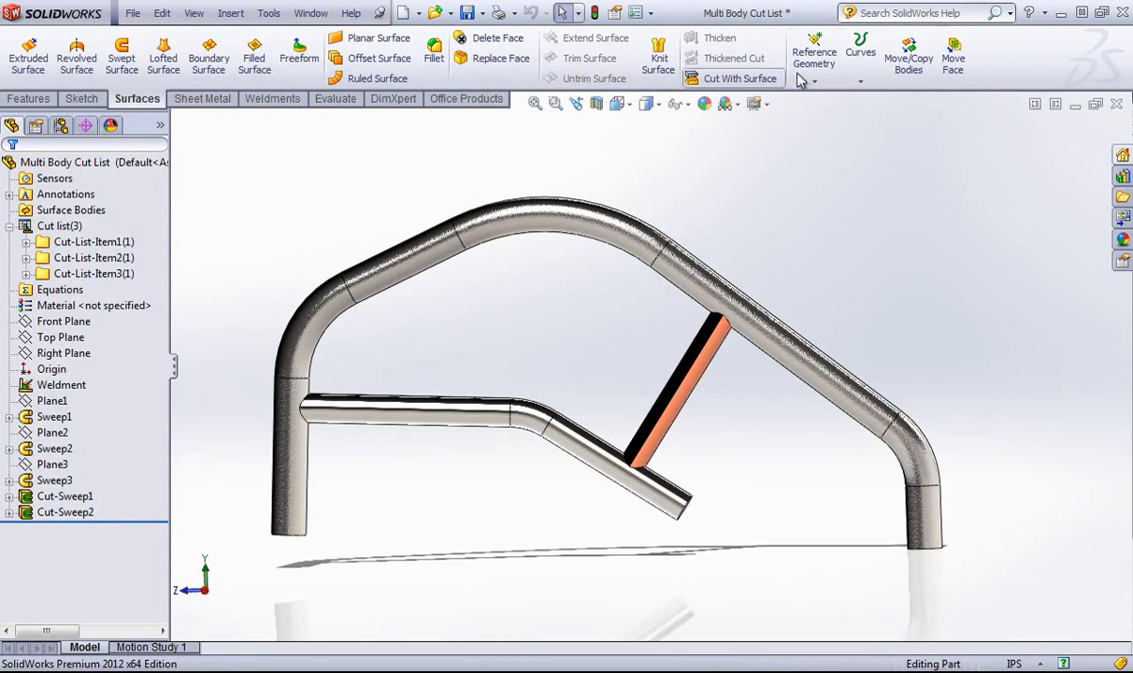
{"action": "left_click", "coordinate": [905, 58]}
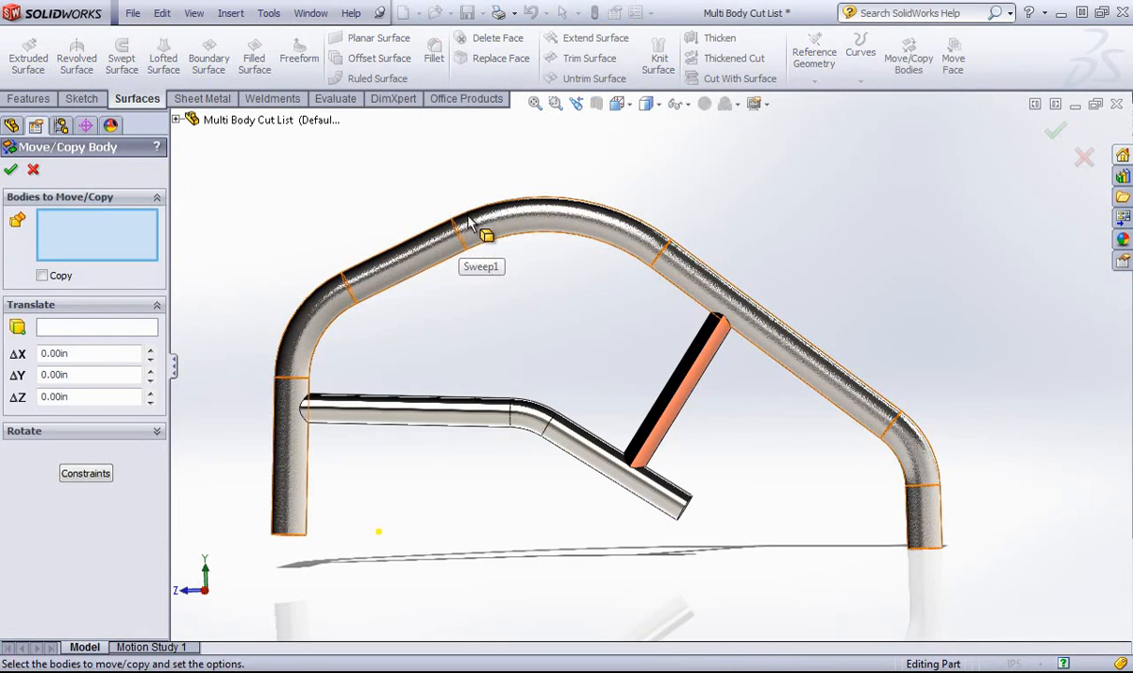
{"action": "left_click", "coordinate": [471, 252]}
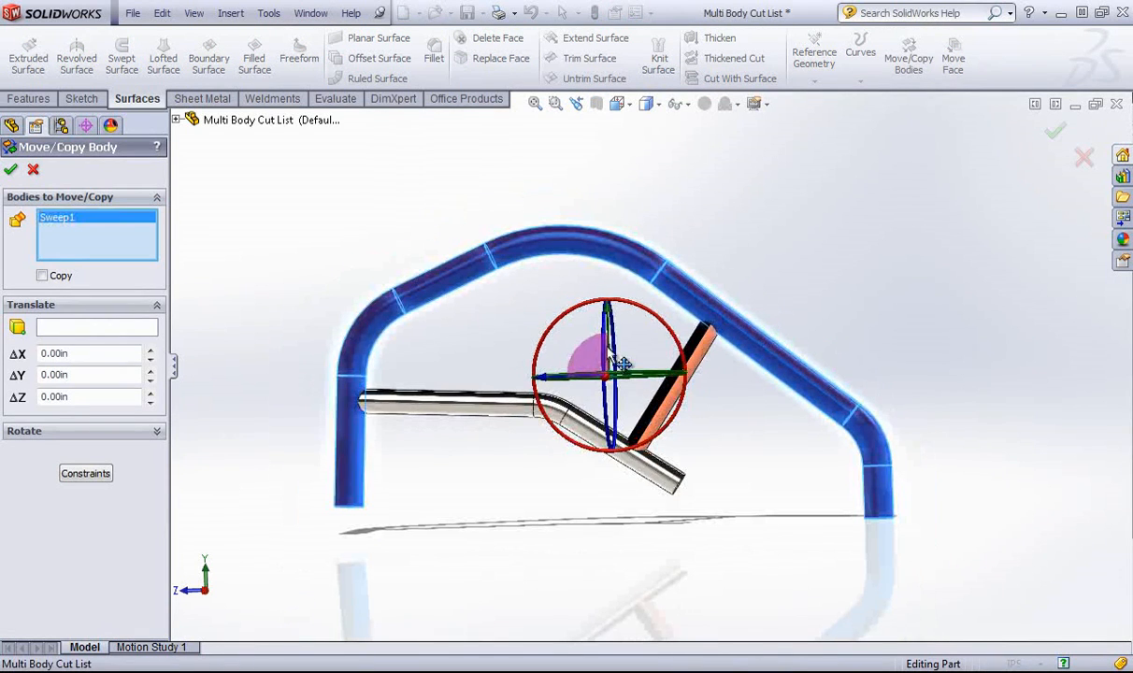
{"action": "left_click_drag", "start_coordinate": [609, 318], "coordinate": [609, 79]}
{"action": "left_click", "coordinate": [42, 276]}
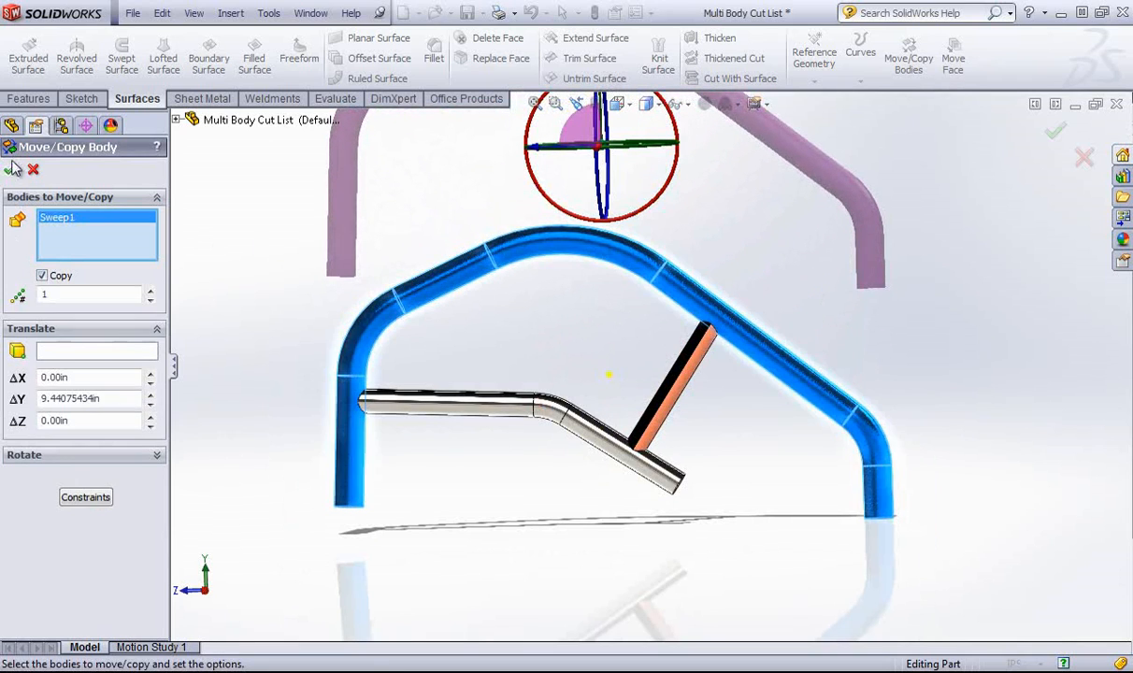
{"action": "left_click", "coordinate": [10, 170]}
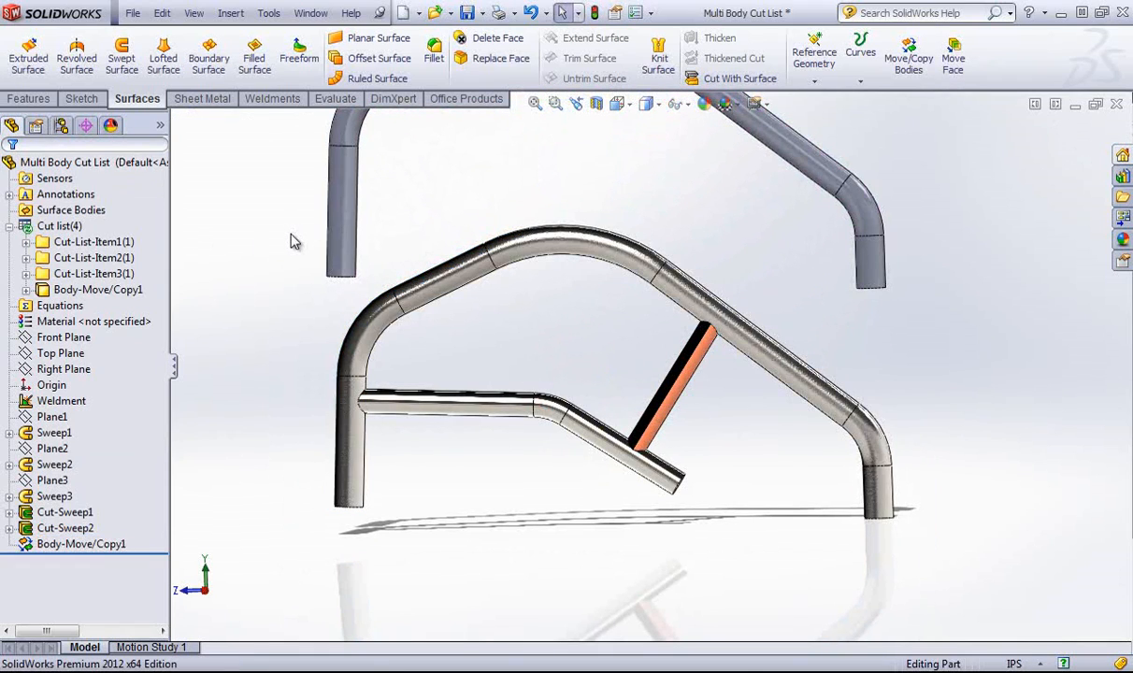
- Update the cut list and inspect the bodies grouped under Cut-List-Item1
{"action": "right_click", "coordinate": [44, 229]}
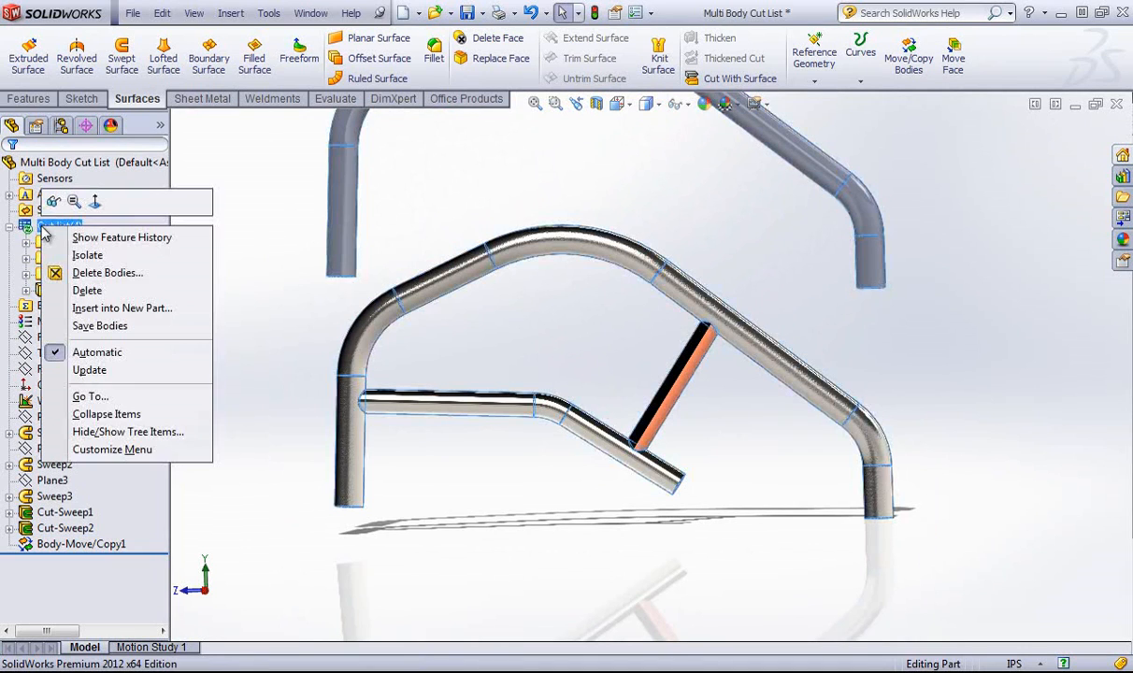
{"action": "left_click", "coordinate": [8, 227]}
{"action": "left_click", "coordinate": [9, 227]}
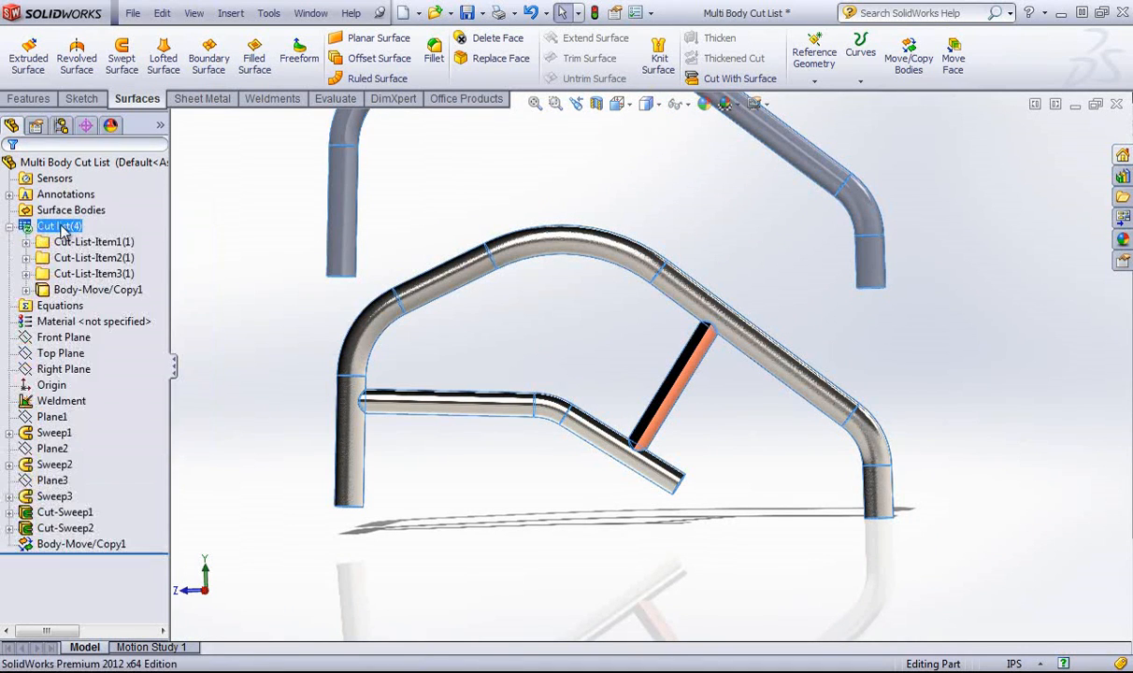
{"action": "right_click", "coordinate": [71, 230]}
{"action": "left_click", "coordinate": [119, 365]}
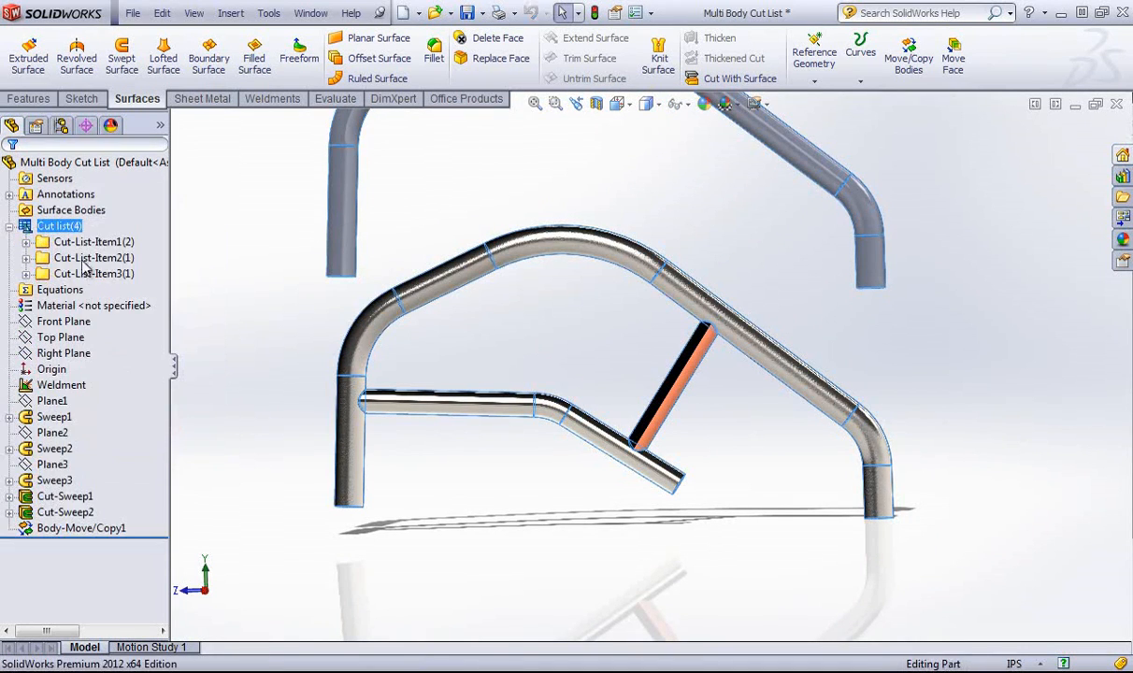
{"action": "left_click", "coordinate": [26, 243]}
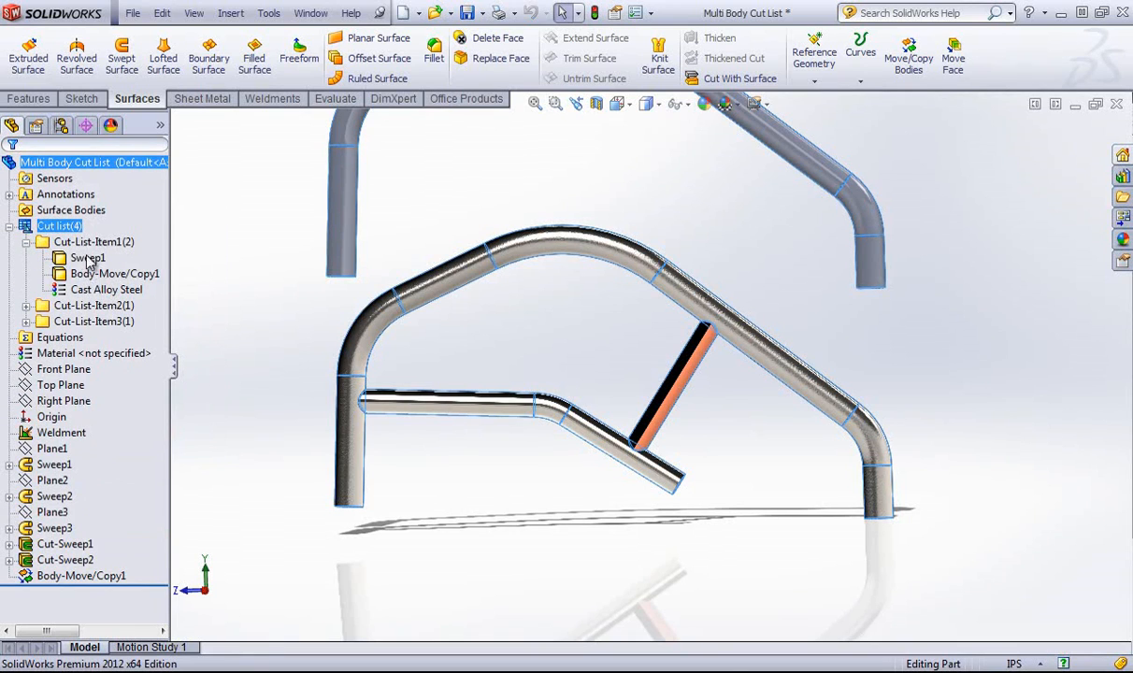
{"action": "left_click", "coordinate": [26, 242]}
{"action": "left_click", "coordinate": [199, 255]}
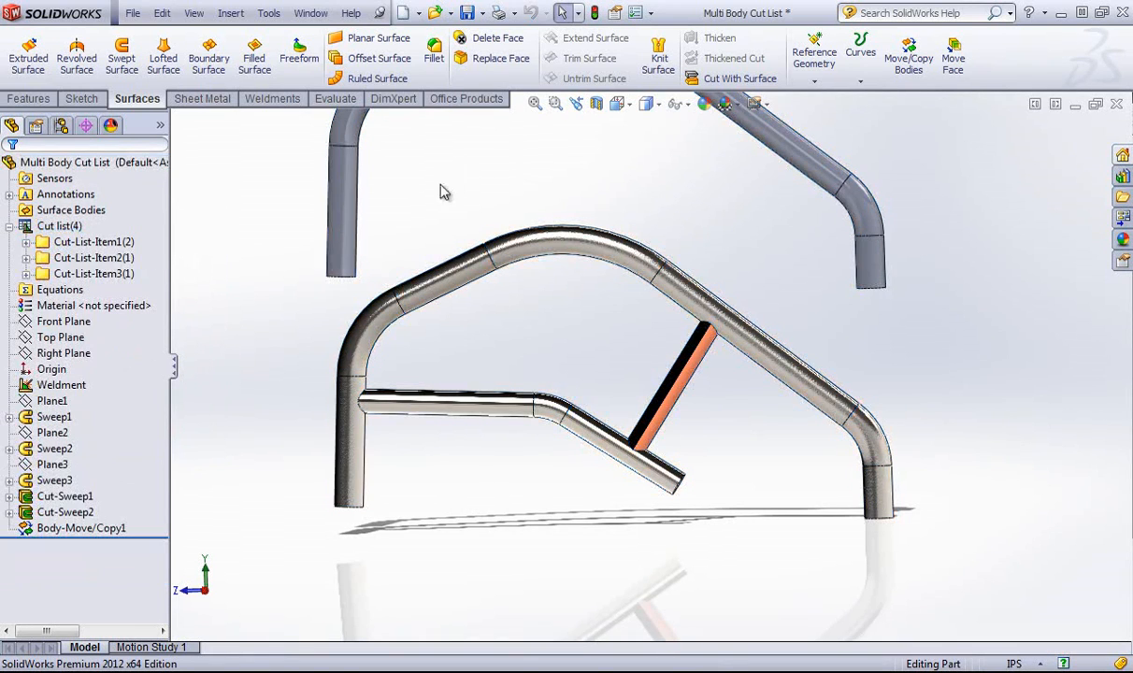
- Check the tube view and the quantities in the drawing's cut list table, and return to the part
{"action": "left_click", "coordinate": [311, 13]}
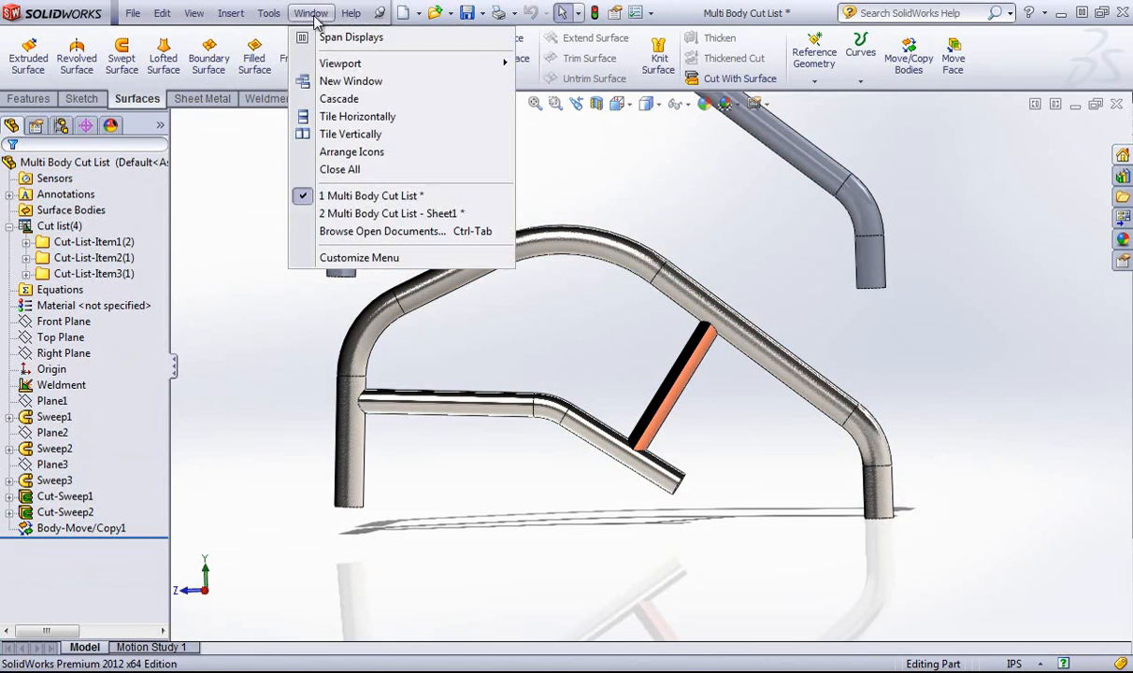
{"action": "left_click", "coordinate": [448, 213]}
{"action": "left_click", "coordinate": [549, 223]}
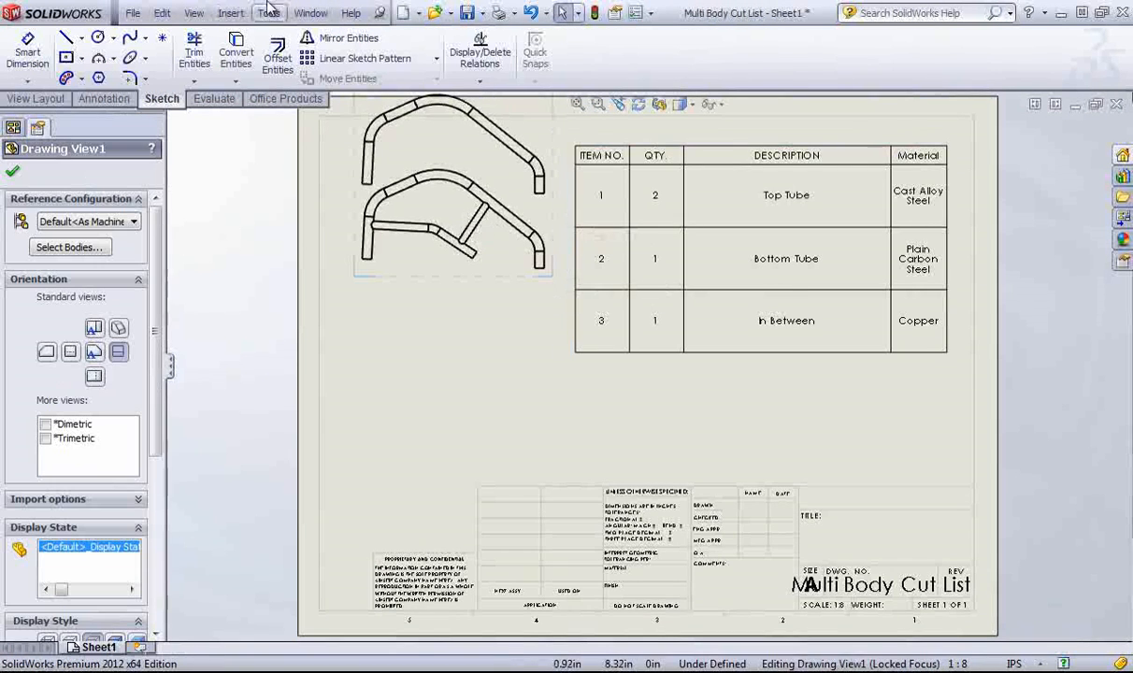
{"action": "left_click", "coordinate": [311, 13]}
{"action": "left_click", "coordinate": [416, 178]}
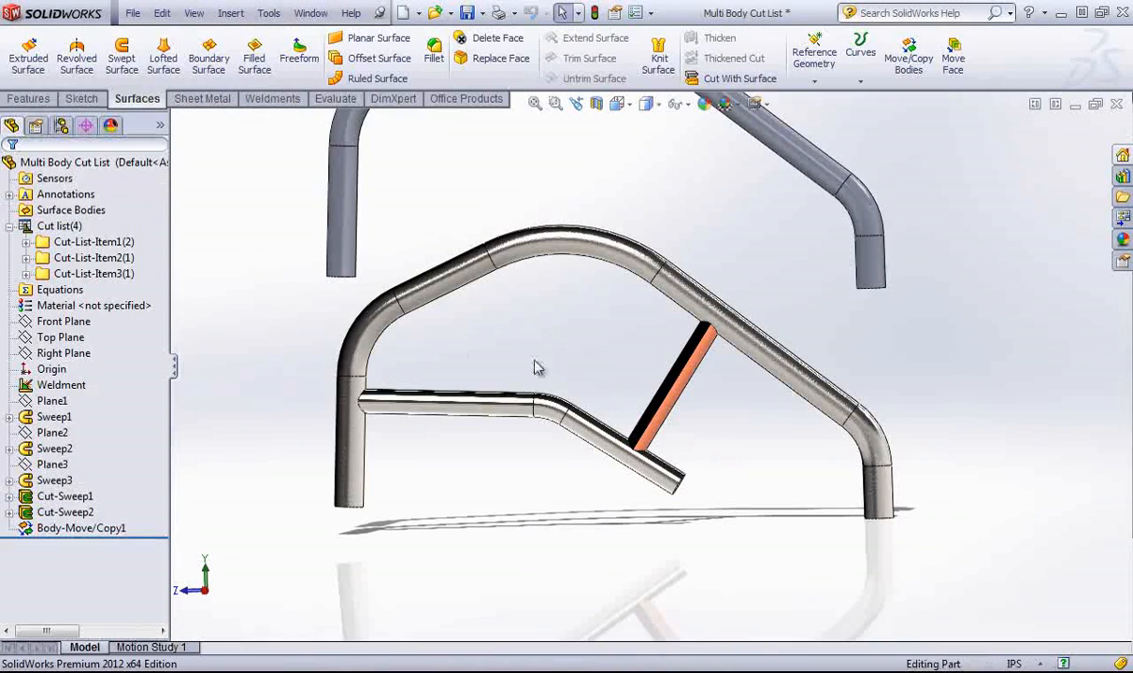
- Sketch two separate circles side by side on the Right Plane between the two top tubes, the first about 0.60 in in radius
{"action": "scroll", "coordinate": [502, 217], "scroll_direction": "up", "scroll_amount": 1}
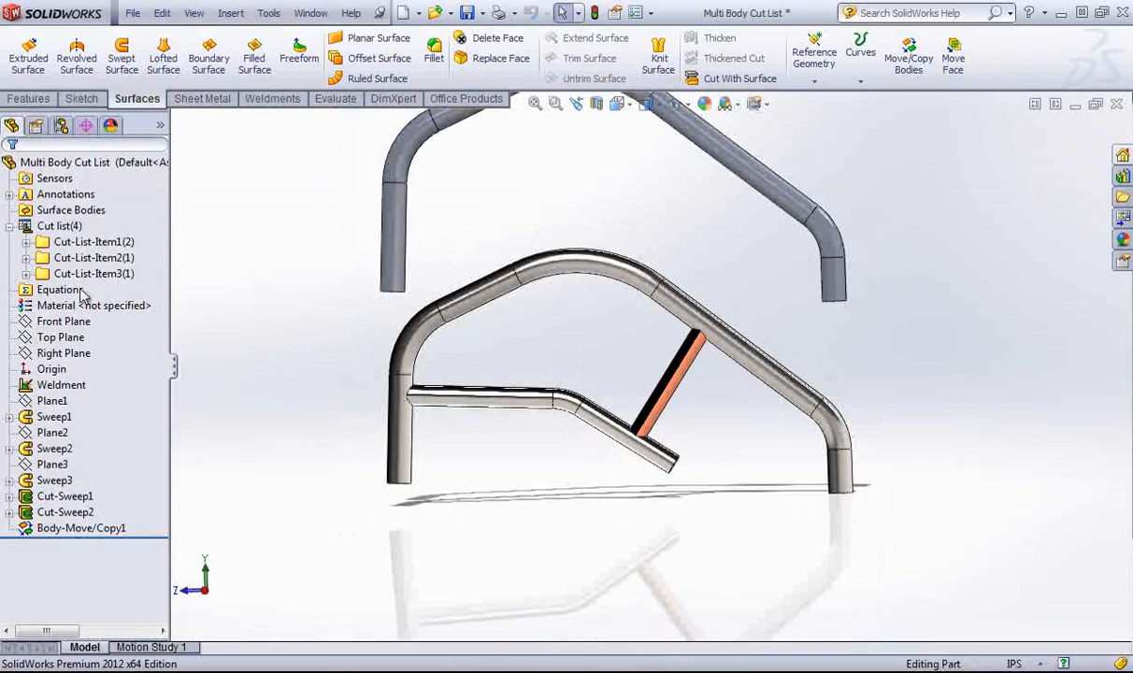
{"action": "left_click", "coordinate": [58, 338]}
{"action": "left_click", "coordinate": [53, 354]}
{"action": "left_click", "coordinate": [114, 323]}
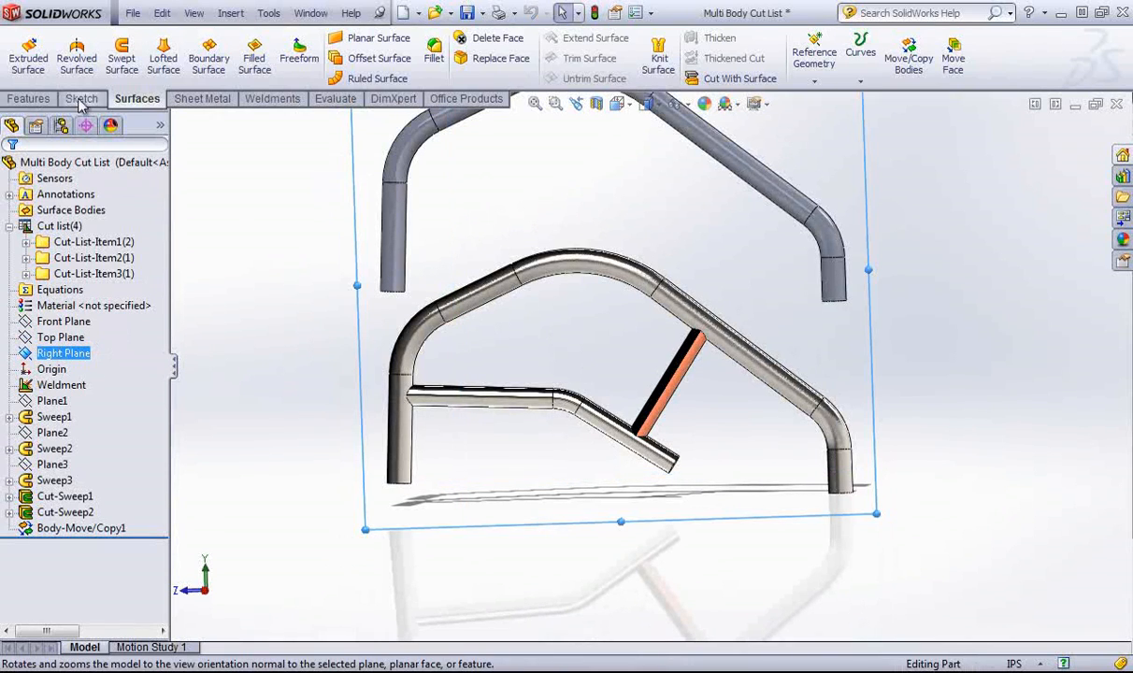
{"action": "left_click", "coordinate": [515, 200]}
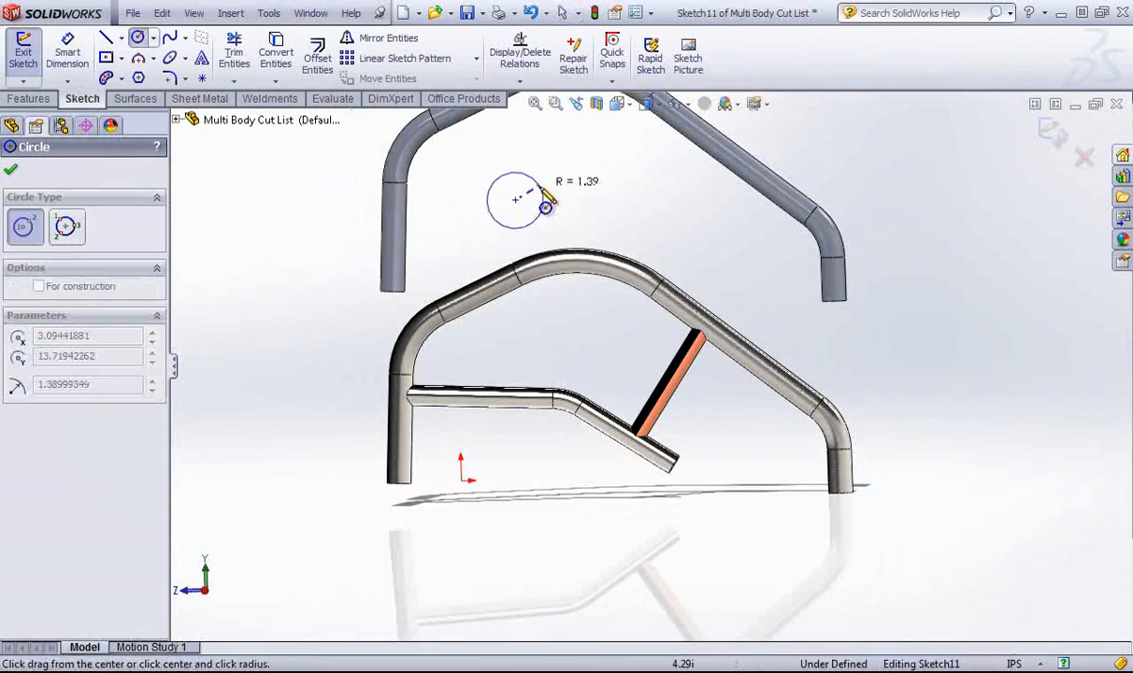
{"action": "left_click", "coordinate": [528, 196]}
{"action": "left_click", "coordinate": [614, 197]}
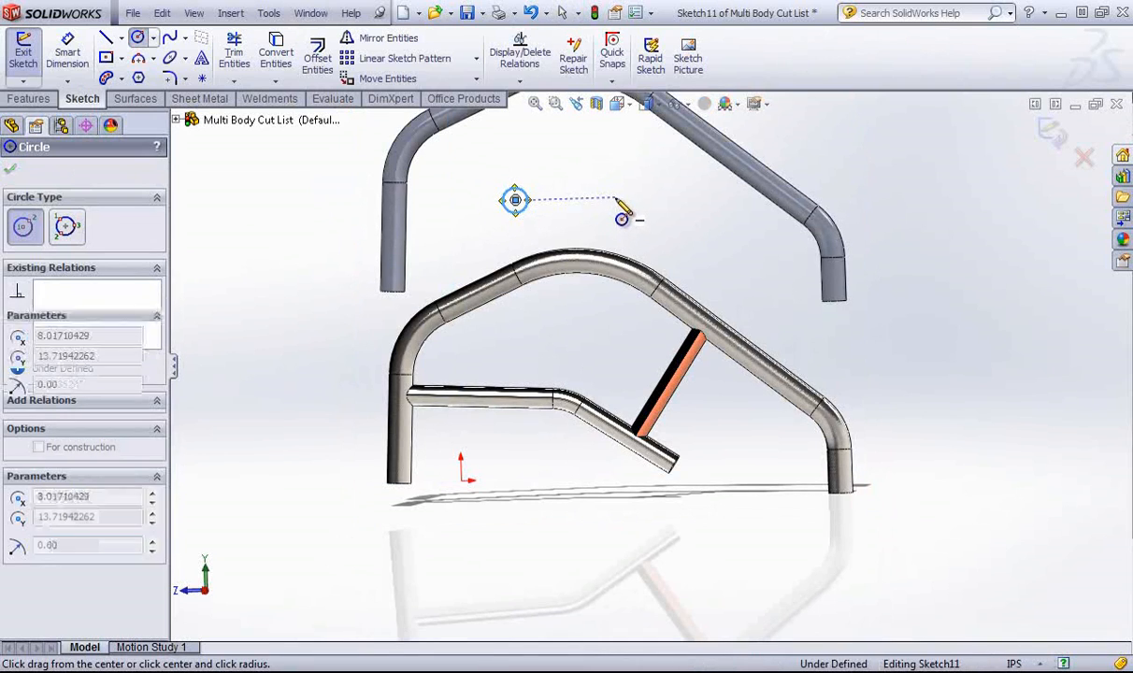
{"action": "left_click", "coordinate": [631, 190]}
{"action": "right_click", "coordinate": [645, 177]}
{"action": "left_click", "coordinate": [683, 177]}
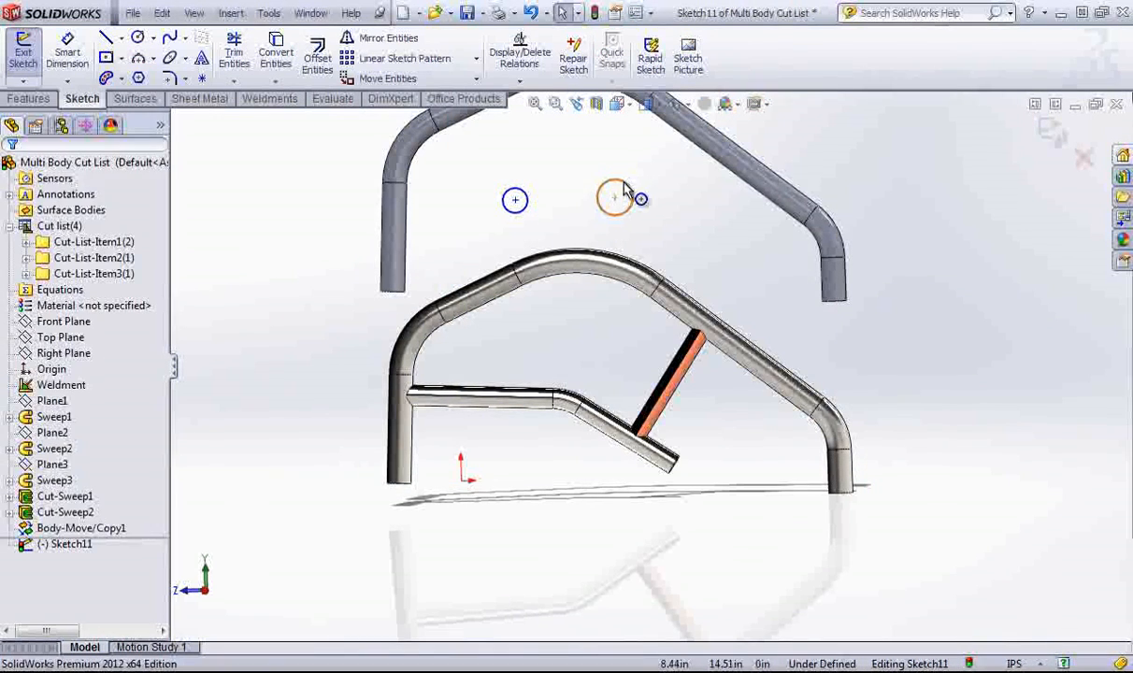
- Add an Equal relation between the two sketched circles so they share the same size
{"action": "left_click", "coordinate": [632, 197]}
{"action": "left_click", "coordinate": [503, 201], "text": "ctrl"}
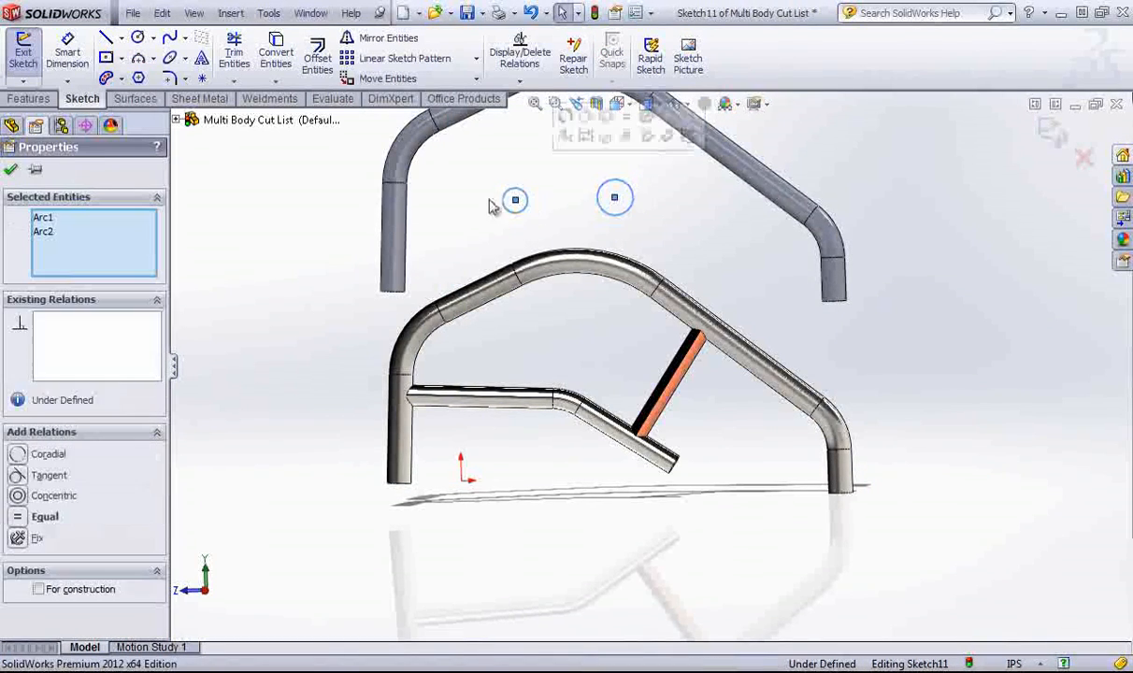
{"action": "left_click", "coordinate": [37, 516]}
{"action": "left_click", "coordinate": [299, 218]}
- Extrude both circles as a blind boss without merging, making two separate cylinder bodies
{"action": "left_click", "coordinate": [28, 98]}
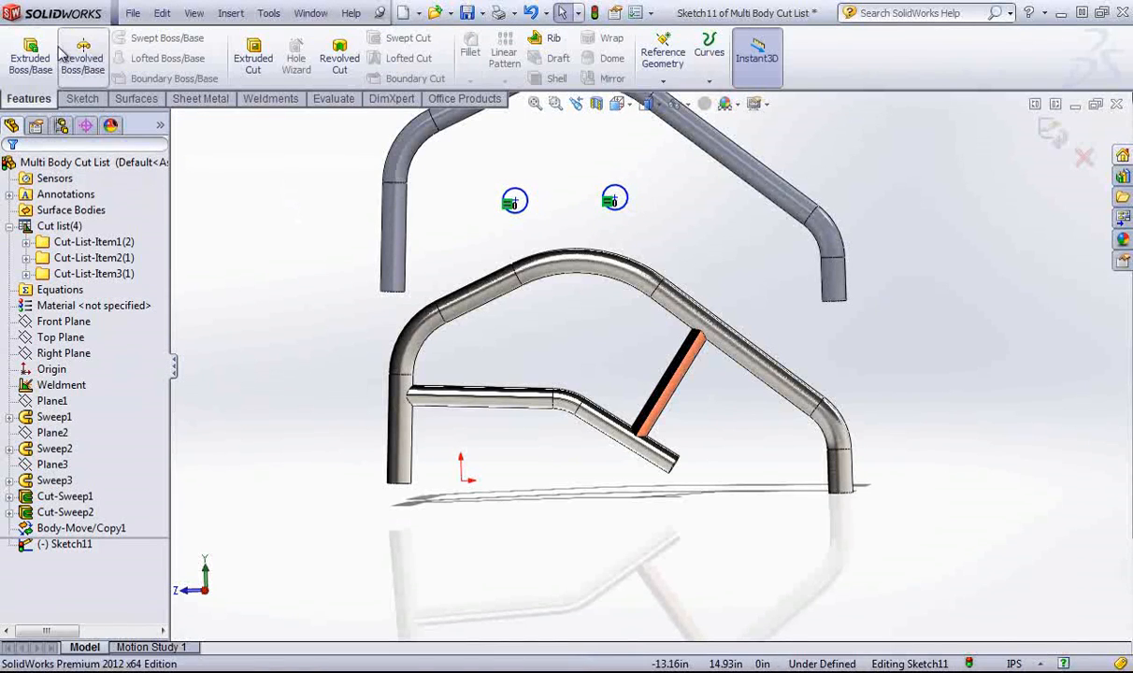
{"action": "left_click", "coordinate": [30, 56]}
{"action": "middle_click_drag", "start_coordinate": [673, 256], "coordinate": [557, 270]}
{"action": "left_click", "coordinate": [563, 198]}
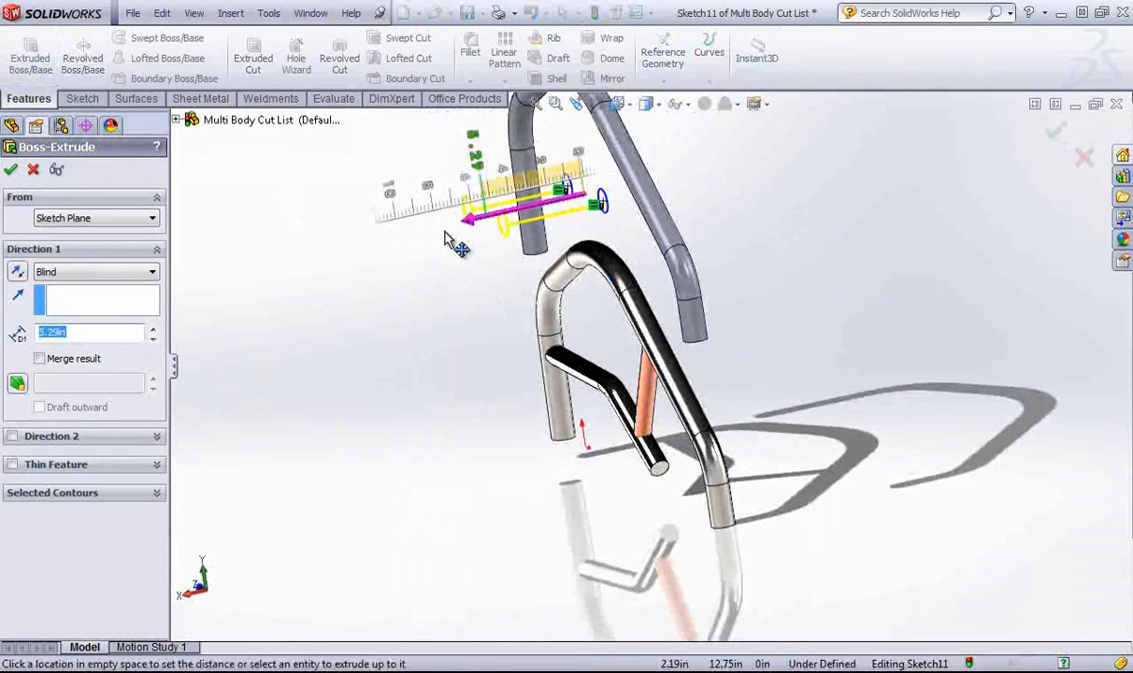
{"action": "left_click", "coordinate": [375, 247]}
{"action": "left_click", "coordinate": [1049, 127]}
{"action": "left_click", "coordinate": [806, 259]}
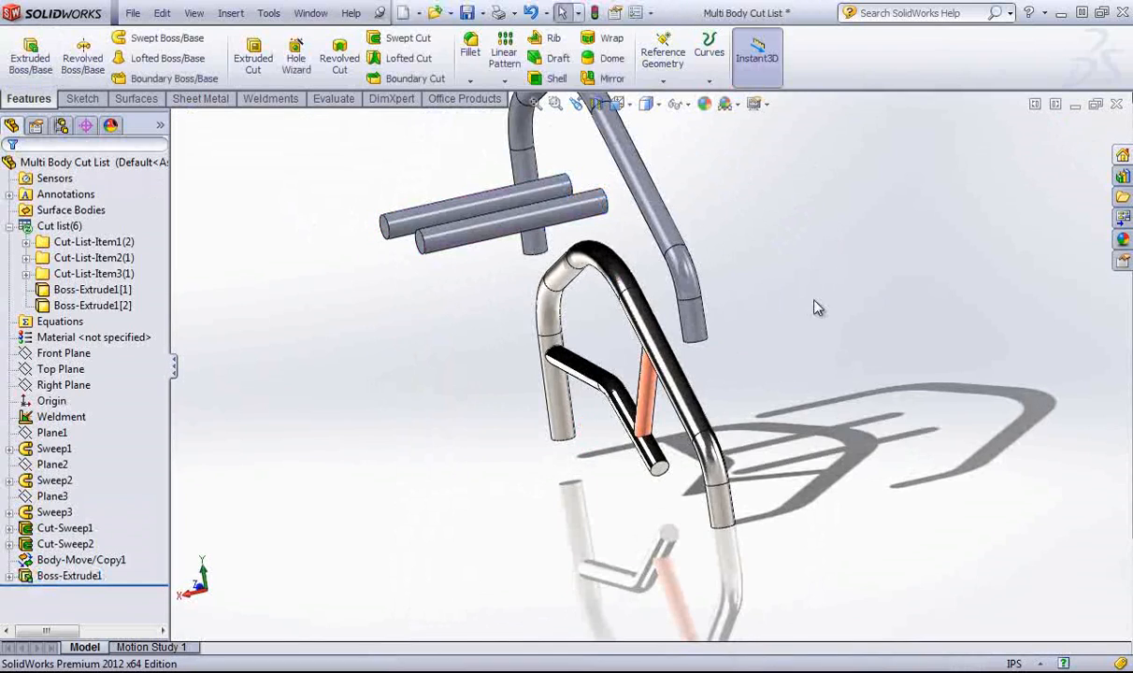
- Update the cut list and inspect the two extruded bodies grouped under Cut-List-Item4
{"action": "middle_click_drag", "start_coordinate": [817, 309], "coordinate": [839, 280]}
{"action": "right_click", "coordinate": [58, 226]}
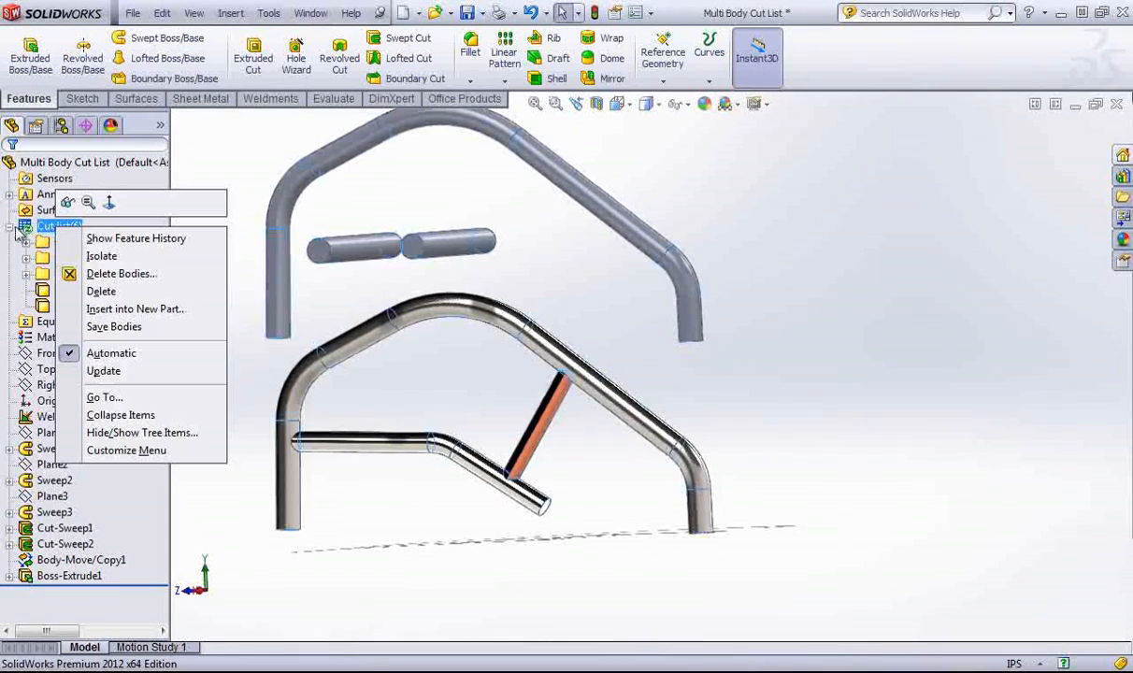
{"action": "left_click", "coordinate": [105, 371]}
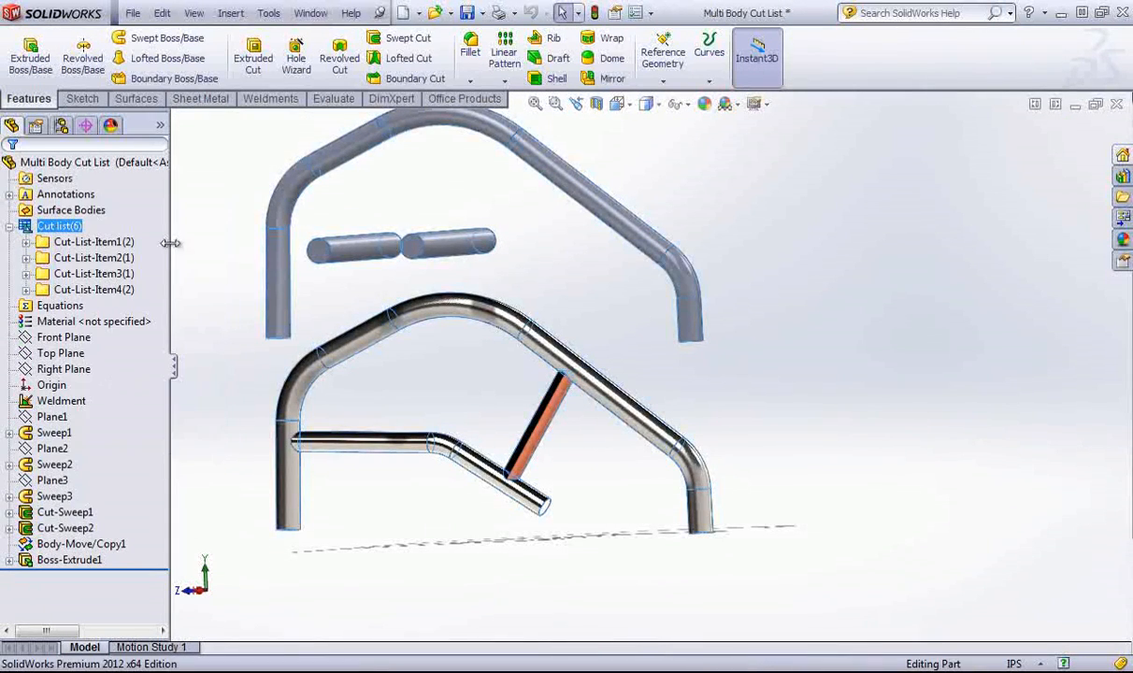
{"action": "left_click", "coordinate": [26, 290]}
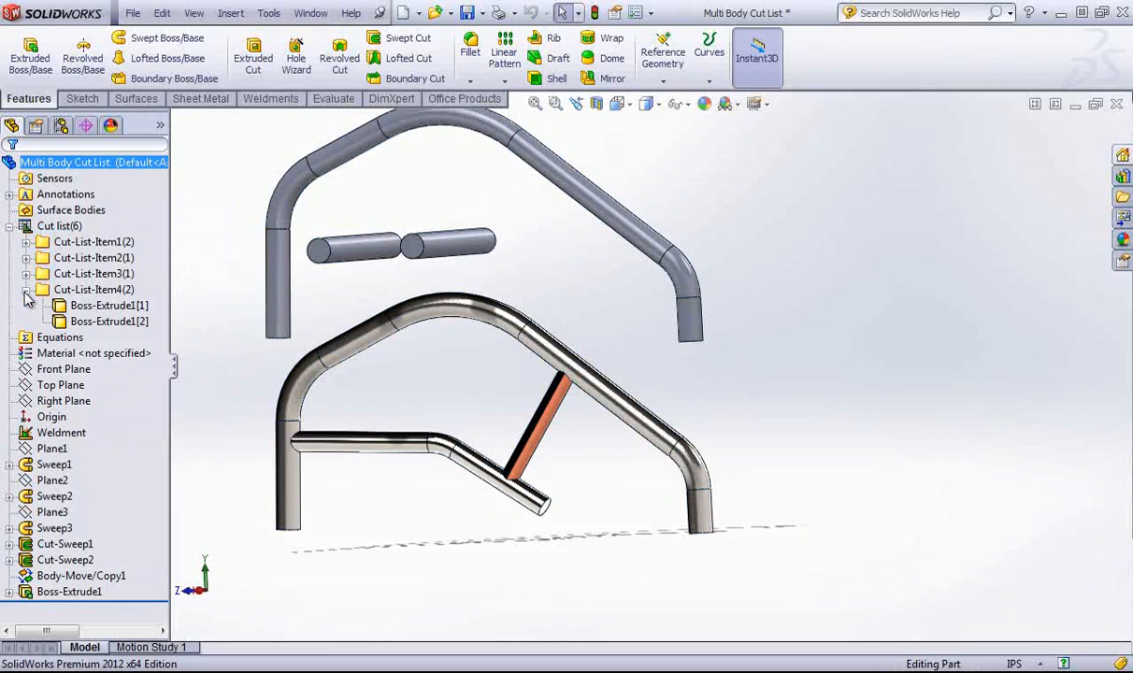
{"action": "left_click", "coordinate": [114, 291]}
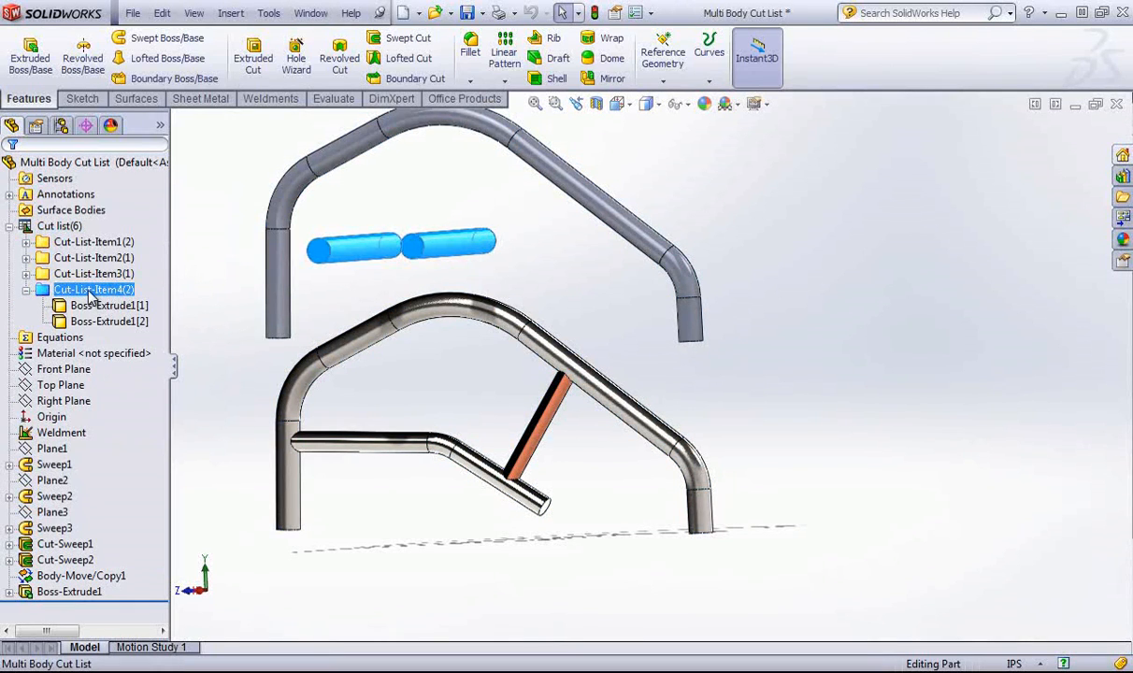
- Add a DESCRIPTION property with the value "Cylinder" to Cut-List-Item4 and accept the cut list properties
{"action": "right_click", "coordinate": [112, 292]}
{"action": "left_click", "coordinate": [147, 316]}
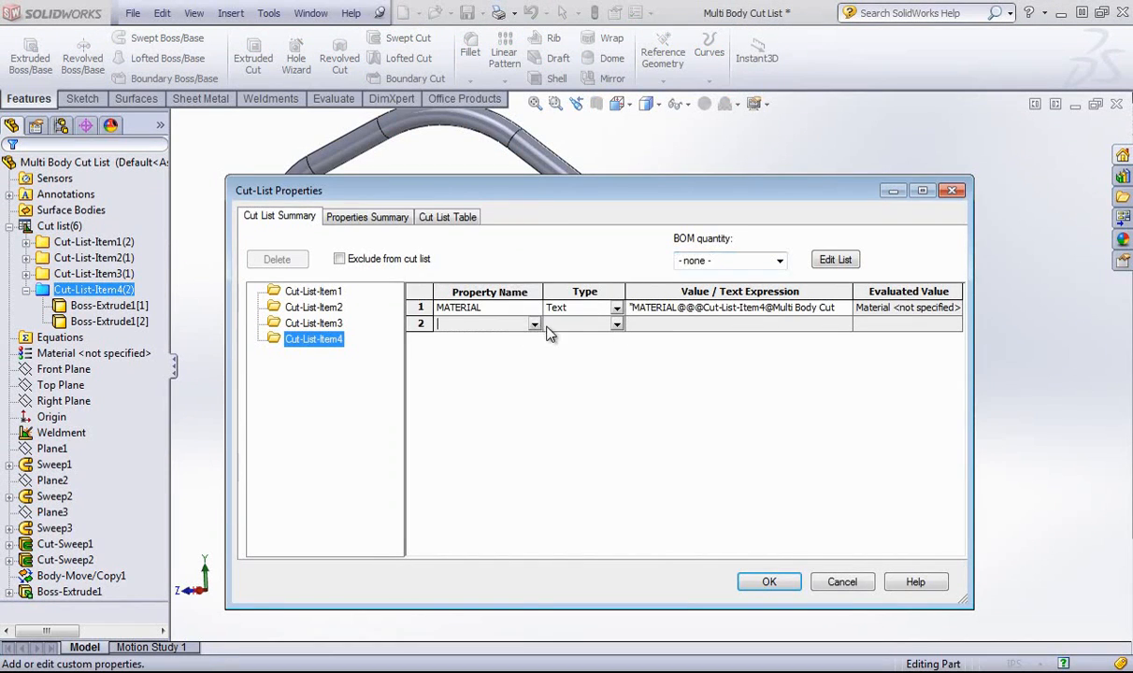
{"action": "left_click", "coordinate": [522, 324]}
{"action": "left_click", "coordinate": [483, 340]}
{"action": "left_click", "coordinate": [680, 327]}
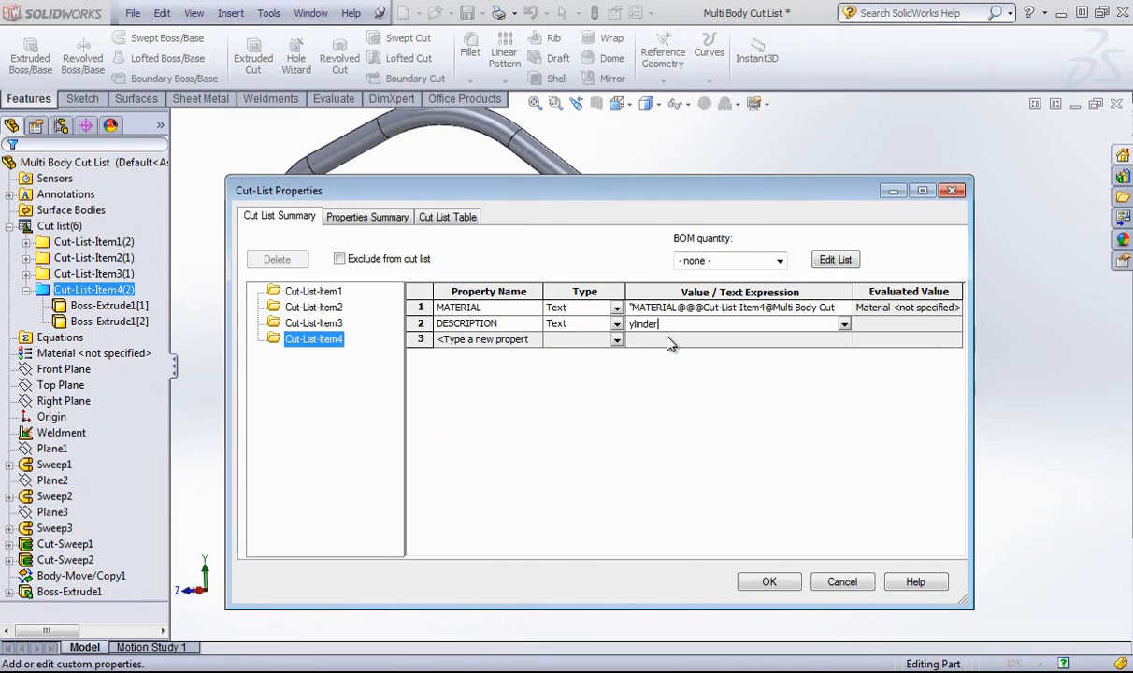
{"action": "key", "text": "Return"}
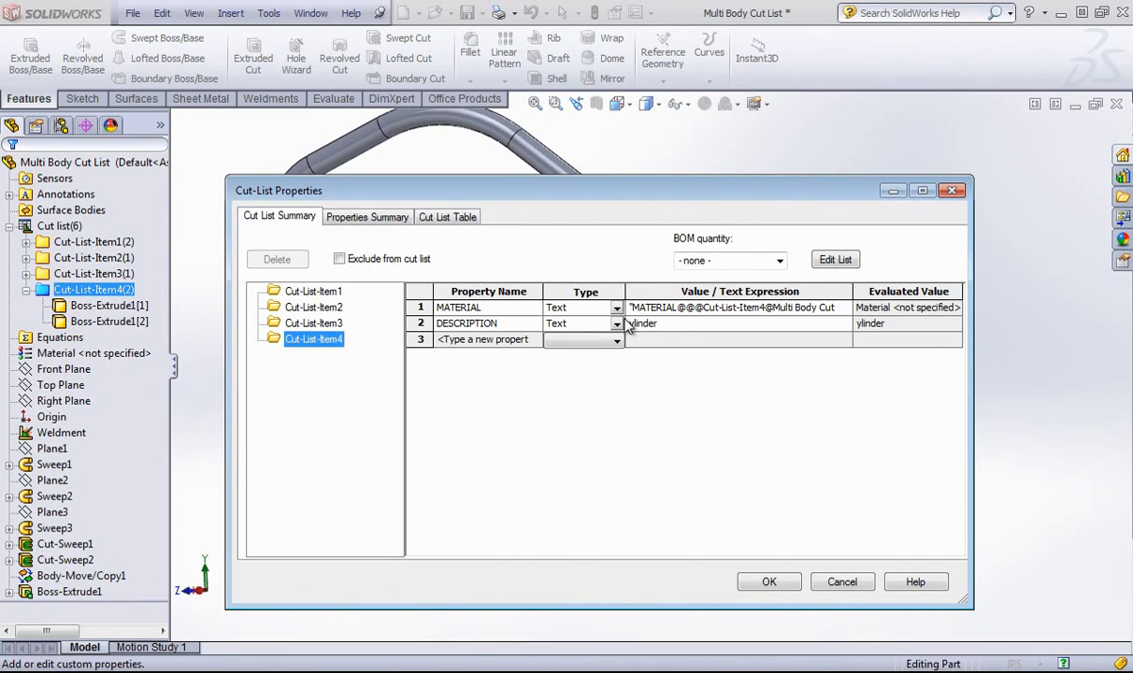
{"action": "left_click", "coordinate": [632, 323]}
{"action": "left_click", "coordinate": [631, 322]}
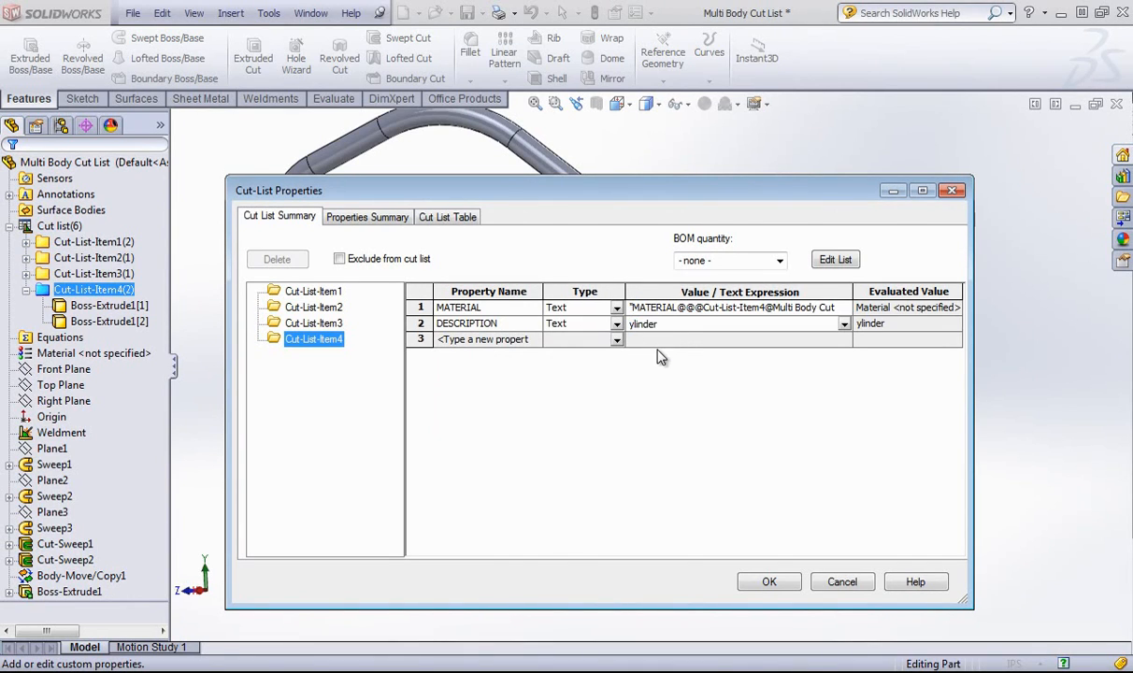
{"action": "type", "text": "C"}
{"action": "left_click", "coordinate": [768, 581]}
{"action": "left_click", "coordinate": [456, 177]}
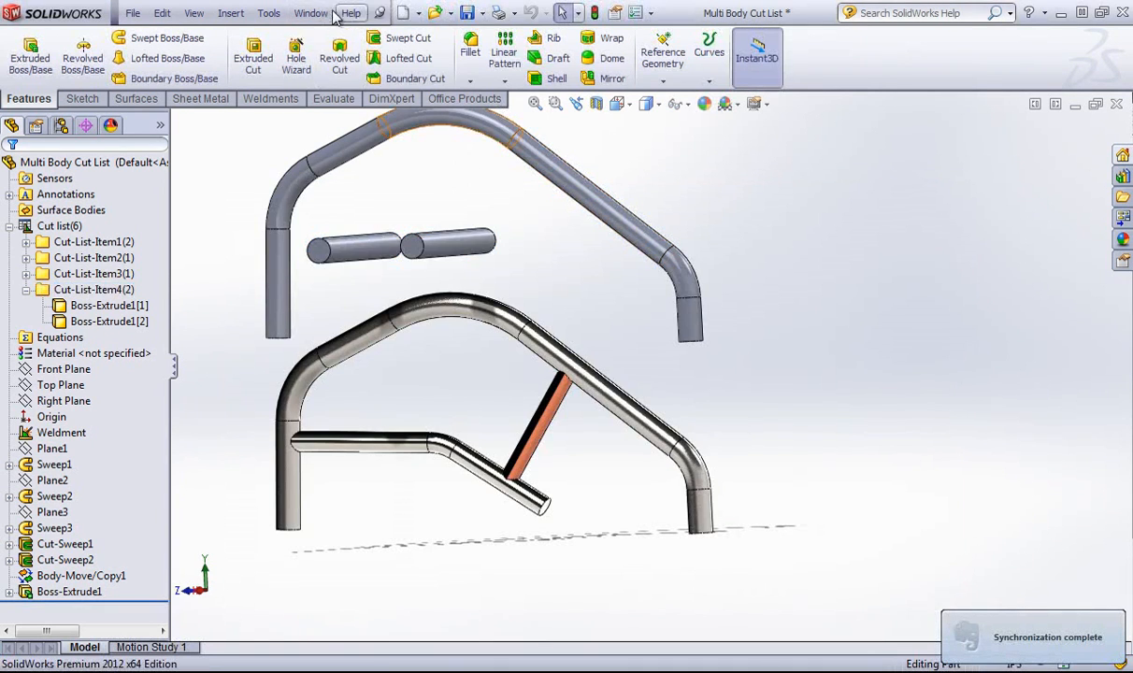
- Switch to the Multi Body Cut List drawing and check the cylinder entry in the cut list table
{"action": "left_click", "coordinate": [313, 13]}
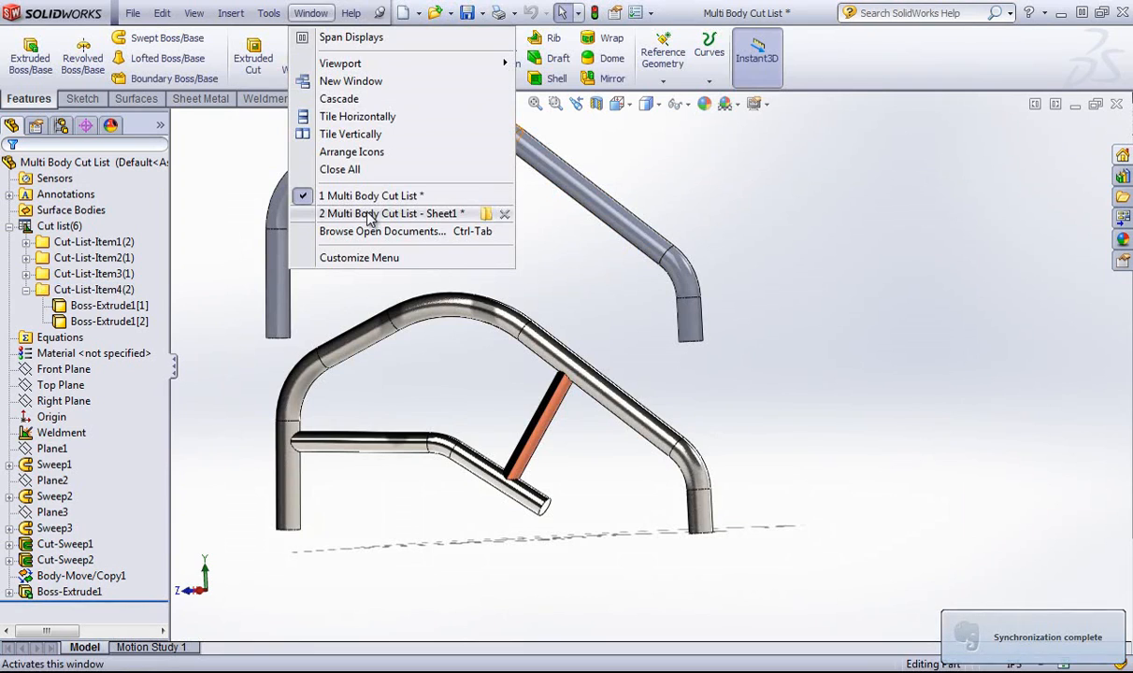
{"action": "left_click", "coordinate": [371, 214]}
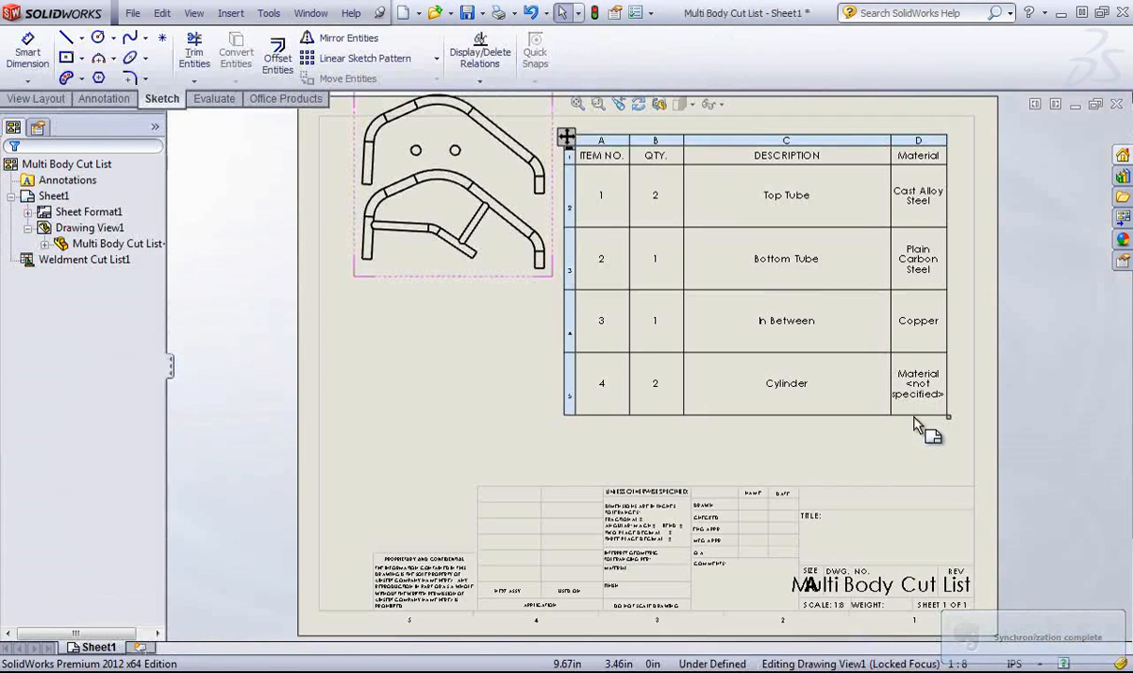